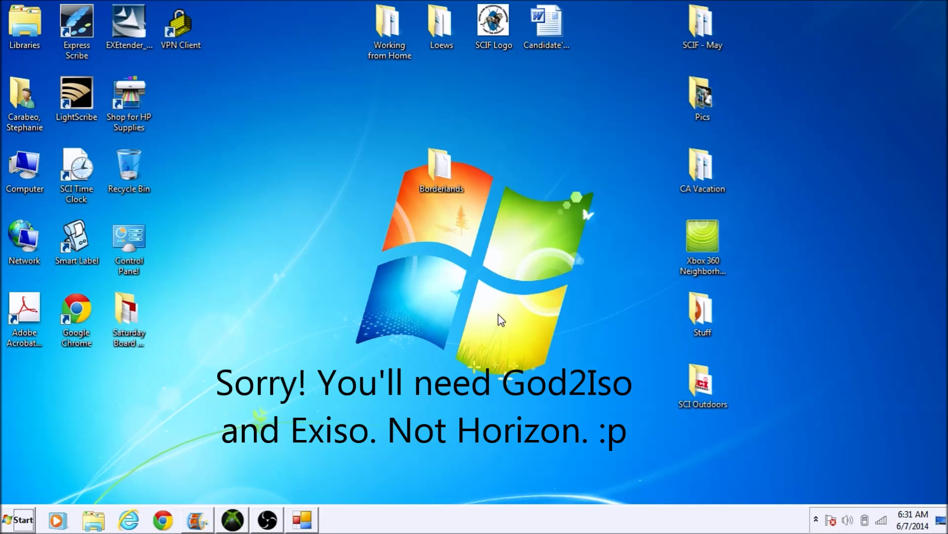
# Move the Borderlands folder to an open spot on the desktop, below its original position.
pyautogui.moveTo(443, 179)
pyautogui.mouseDown()
pyautogui.moveTo(423, 243)
pyautogui.moveTo(394, 235)
pyautogui.moveTo(446, 169)
pyautogui.mouseUp()
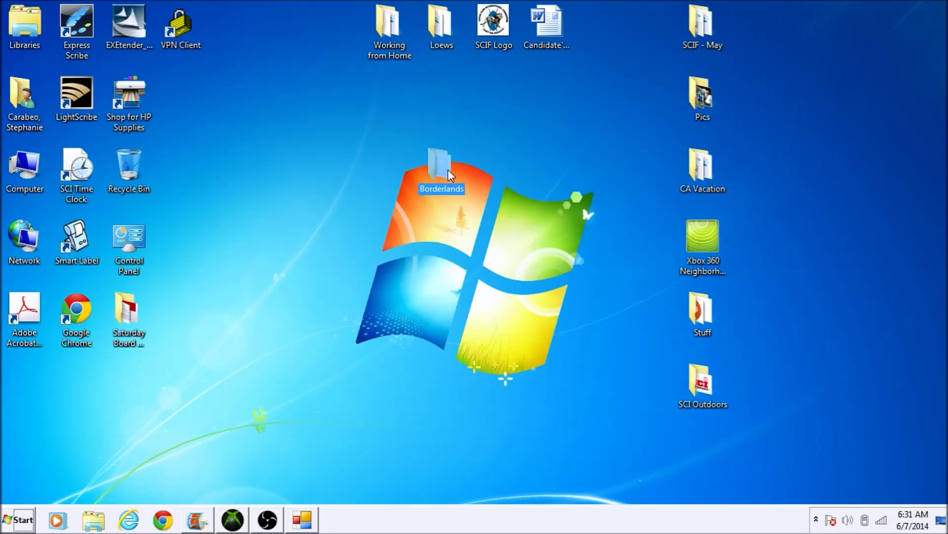
pyautogui.moveTo(372, 234); pyautogui.dragTo(366, 226)
pyautogui.moveTo(327, 258); pyautogui.dragTo(438, 216)
pyautogui.moveTo(438, 168); pyautogui.dragTo(397, 140)
pyautogui.moveTo(410, 324); pyautogui.dragTo(405, 246)
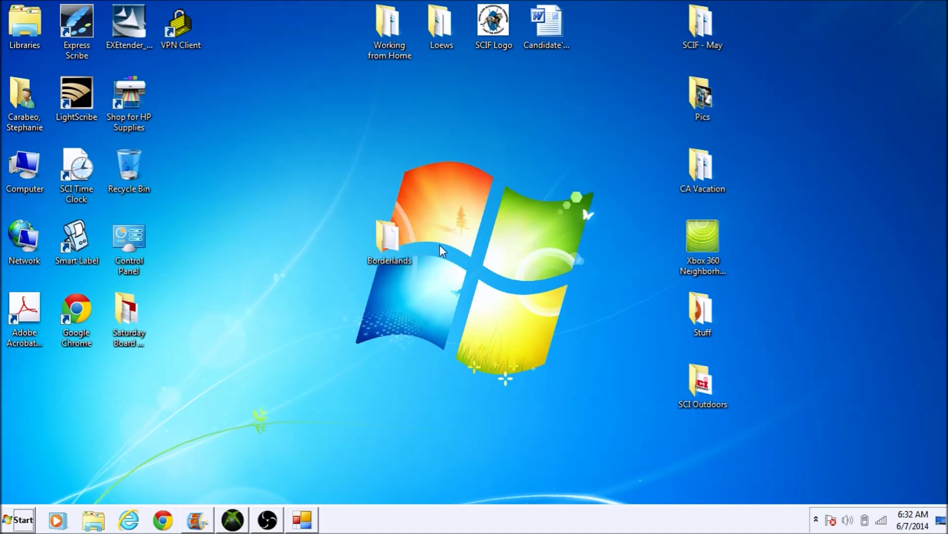
# Open the Borderlands folder and look at the data files inside its .data subfolder.
pyautogui.doubleClick(388, 236)
pyautogui.moveTo(239, 145); pyautogui.dragTo(464, 257)
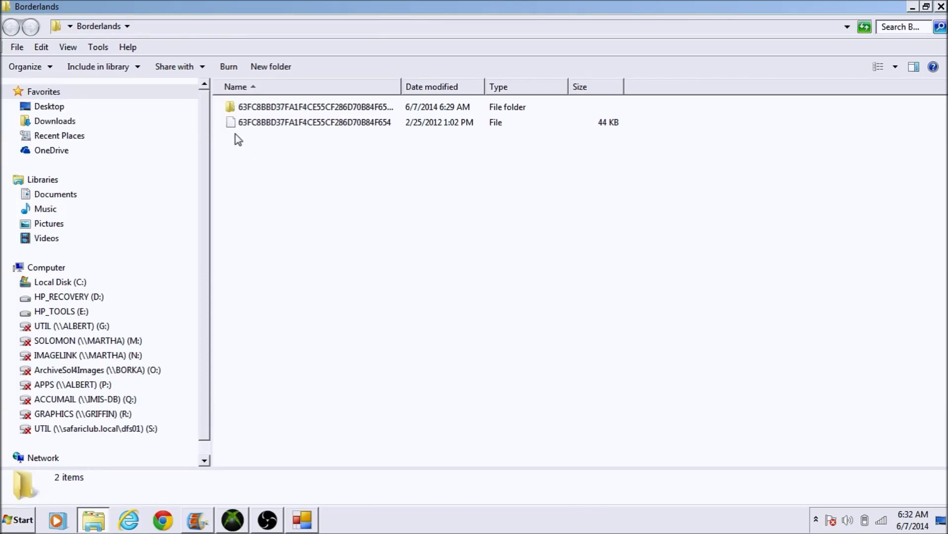
pyautogui.moveTo(292, 170); pyautogui.dragTo(346, 106)
pyautogui.click(374, 226)
pyautogui.moveTo(277, 145); pyautogui.dragTo(365, 158)
pyautogui.doubleClick(322, 109)
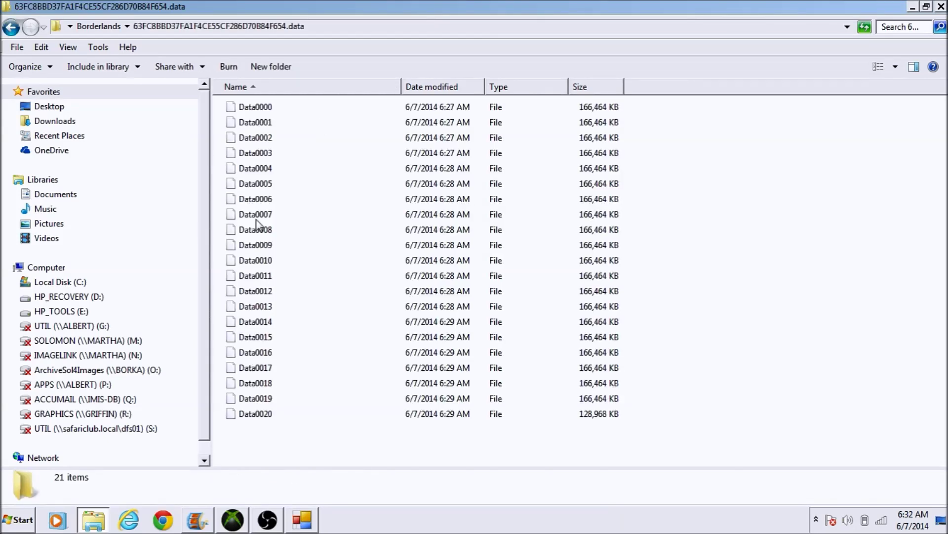
# Compare the .data subfolder with the extensionless file of the same name in Borderlands, and return to the desktop.
pyautogui.click(12, 28)
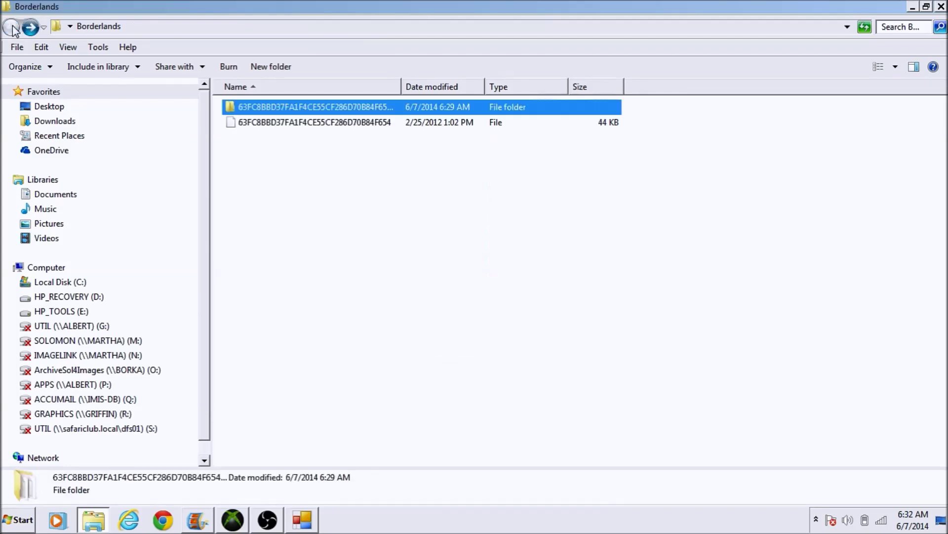
pyautogui.click(289, 124)
pyautogui.click(294, 112)
pyautogui.doubleClick(294, 114)
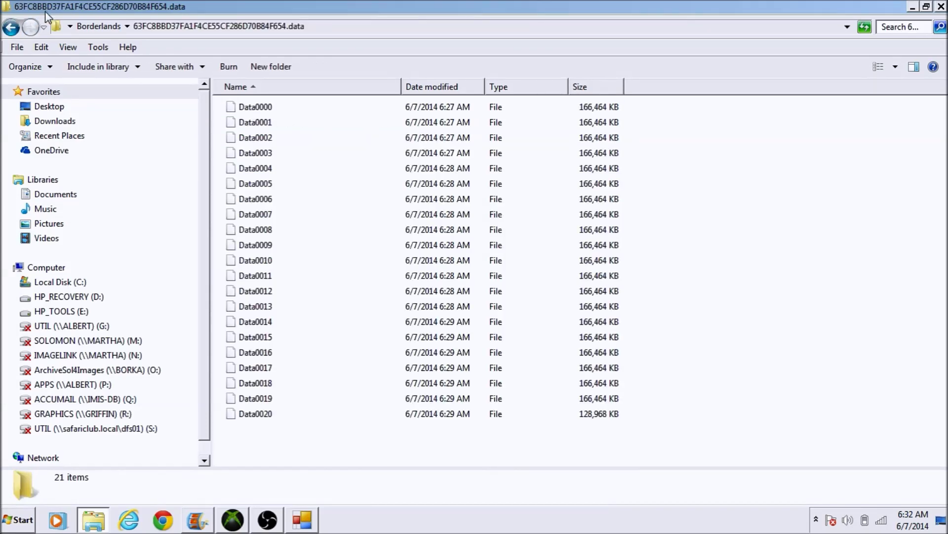
pyautogui.press('BackSpace')
pyautogui.click(303, 126)
pyautogui.click(691, 121)
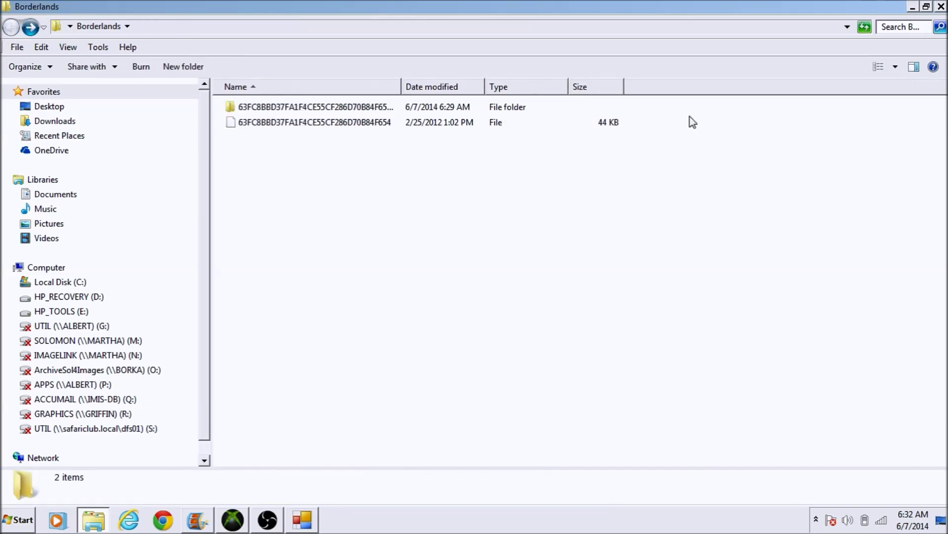
pyautogui.press('super+d')
pyautogui.click(386, 242)
pyautogui.click(392, 173)
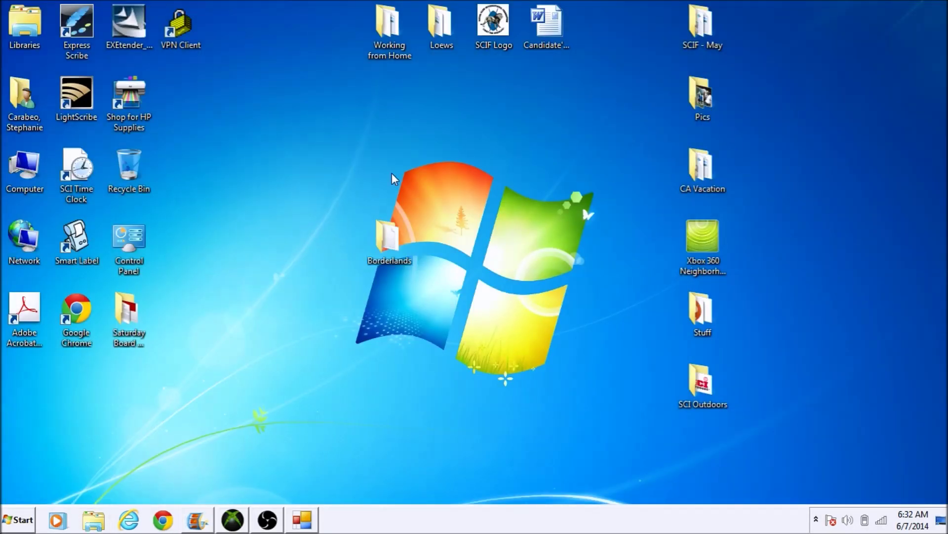
# Switch to God2Iso and add the file 63FC8BBD37FA1F4CE55CF286D70B84F654 from the Borderlands folder as a God package.
pyautogui.click(302, 519)
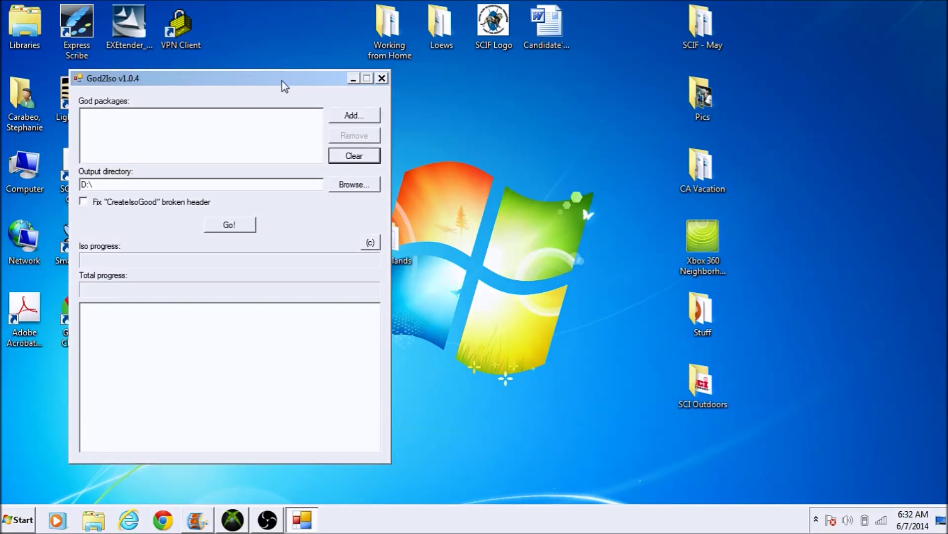
pyautogui.moveTo(276, 77); pyautogui.dragTo(509, 99)
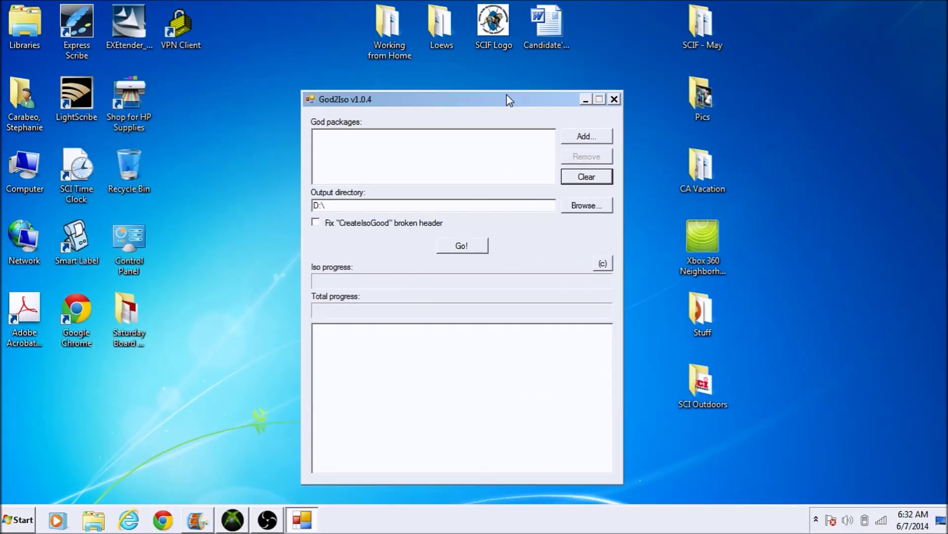
pyautogui.click(579, 138)
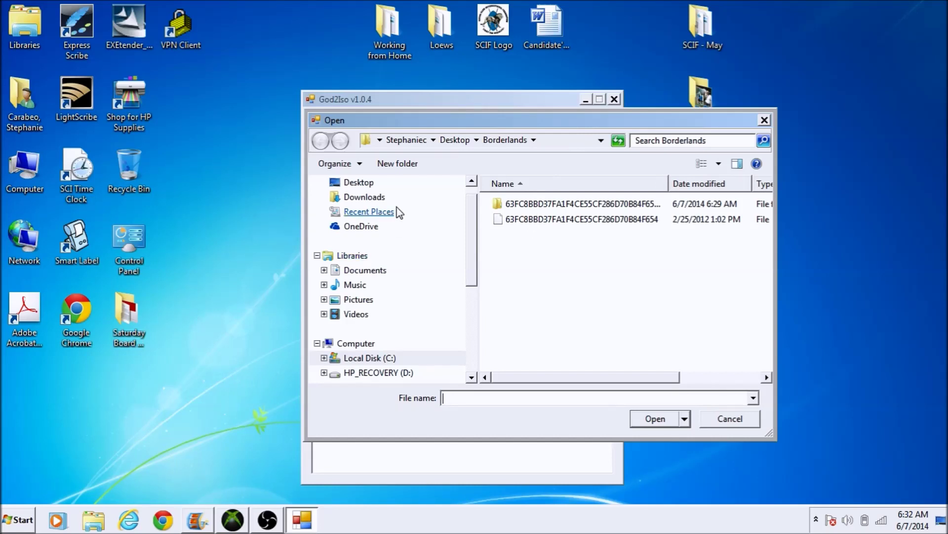
pyautogui.doubleClick(598, 219)
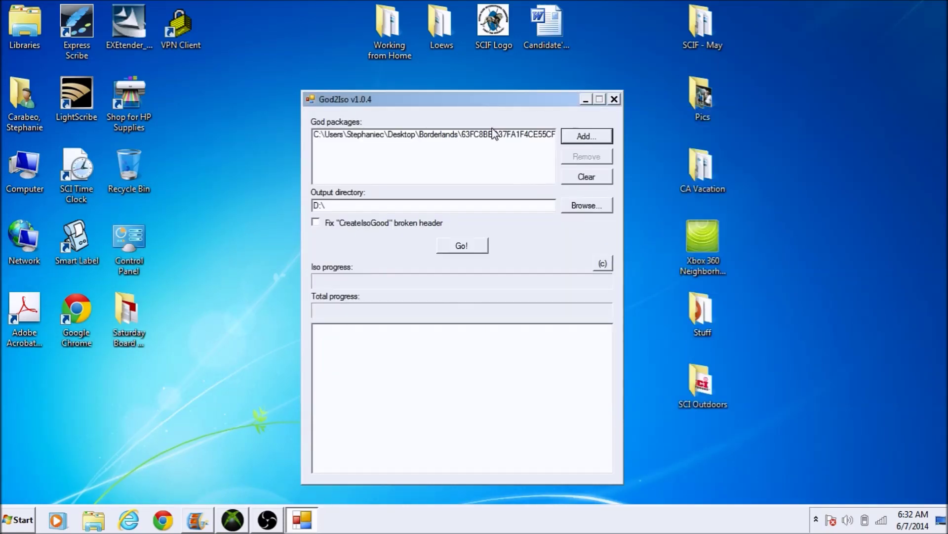
# Recheck which Borderlands item is the package file and which is the .data folder, and close the folder window.
pyautogui.moveTo(490, 100); pyautogui.dragTo(750, 101)
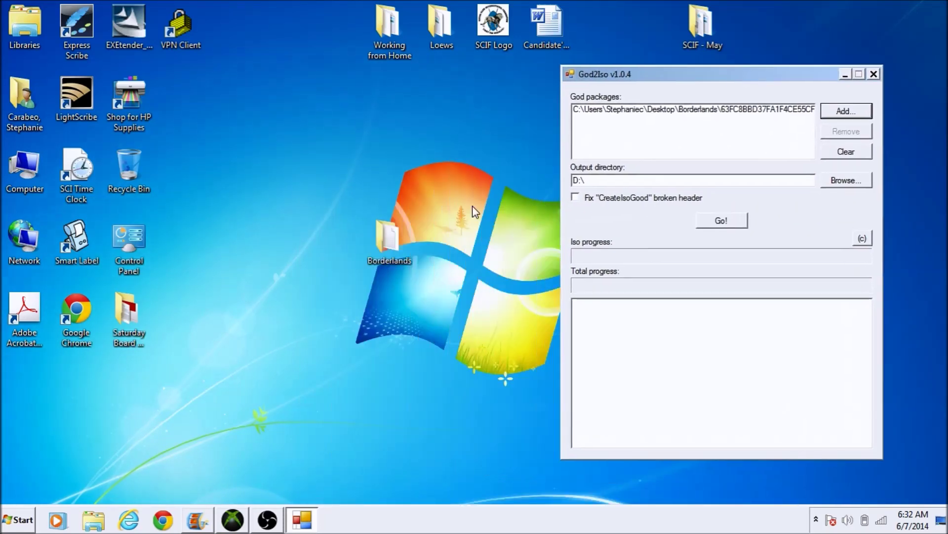
pyautogui.doubleClick(386, 243)
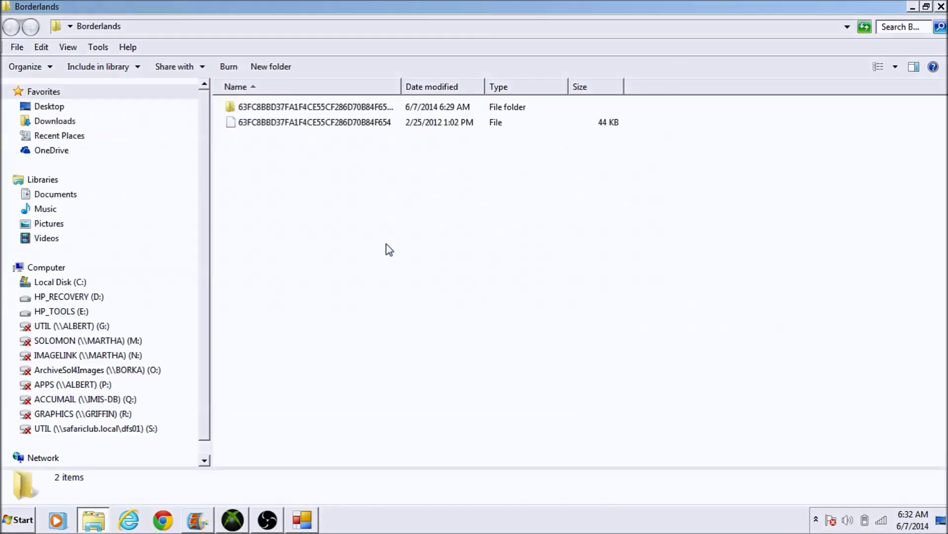
pyautogui.click(304, 123)
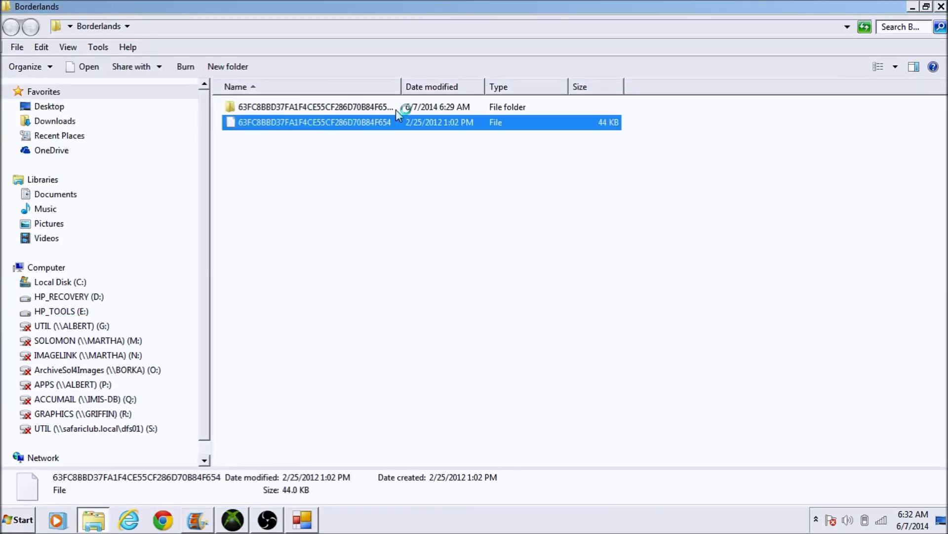
pyautogui.click(661, 98)
pyautogui.doubleClick(282, 108)
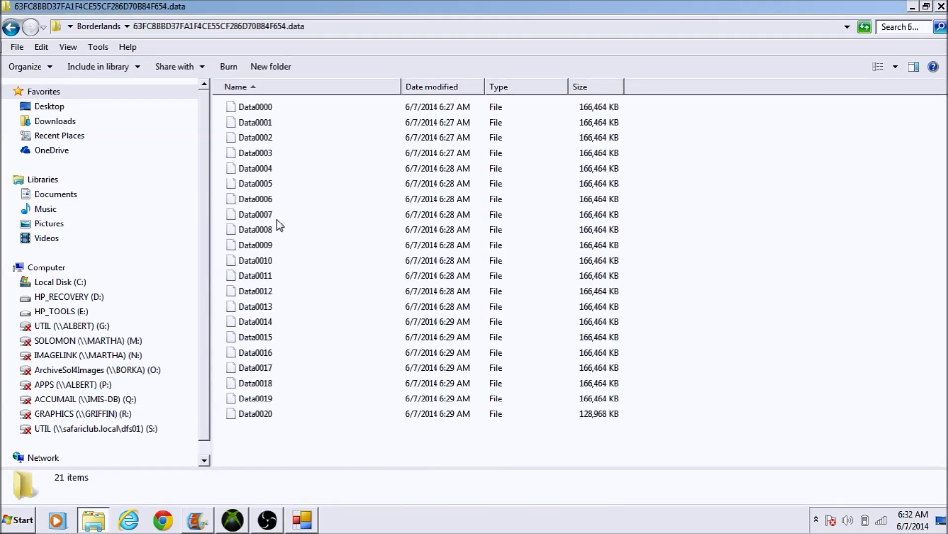
pyautogui.click(11, 26)
pyautogui.click(271, 122)
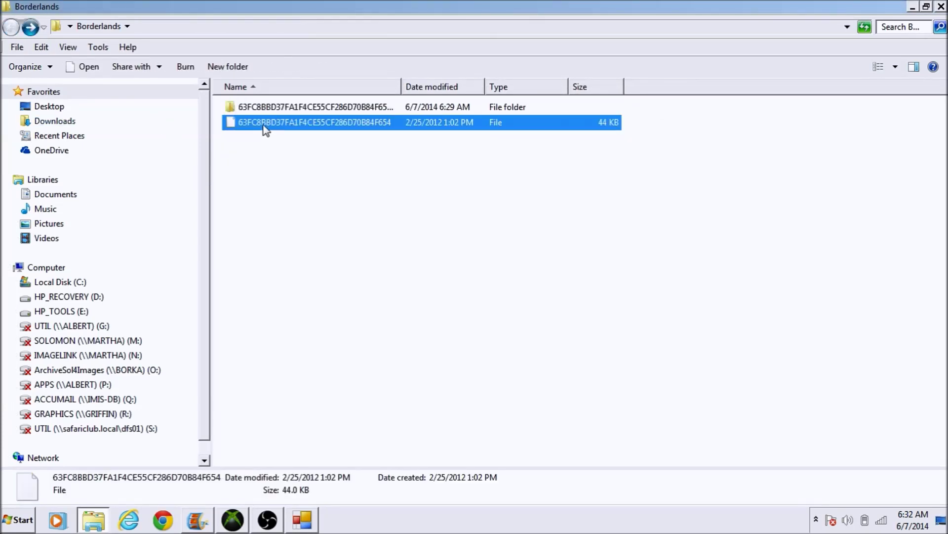
pyautogui.click(285, 106)
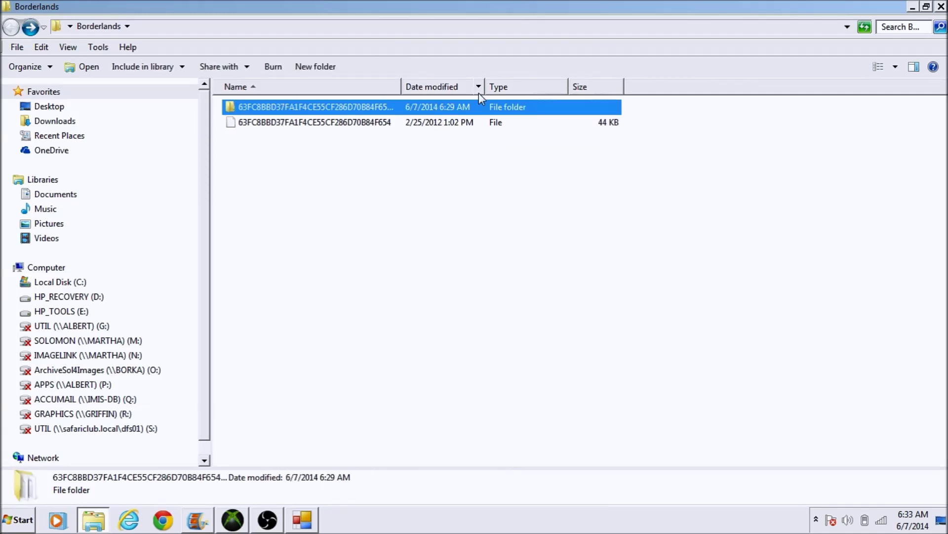
pyautogui.click(413, 123)
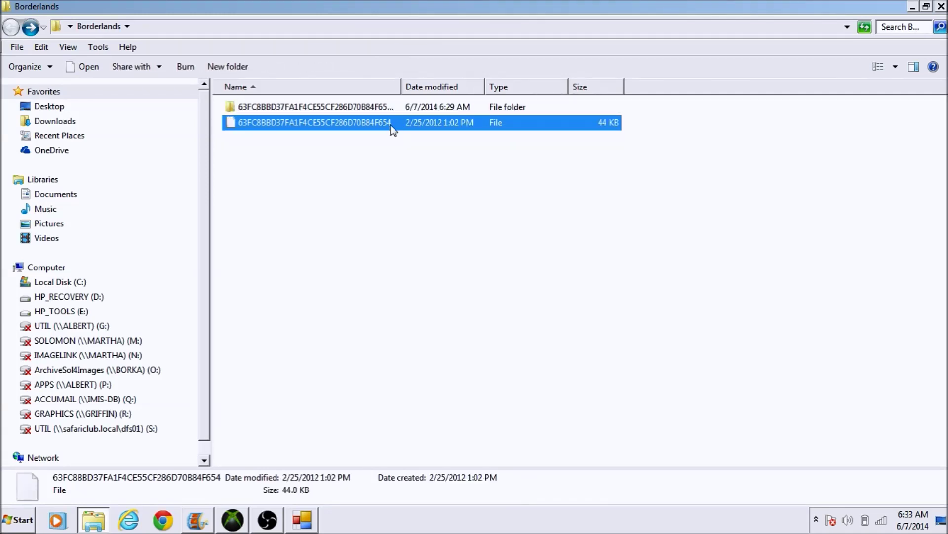
pyautogui.click(373, 102)
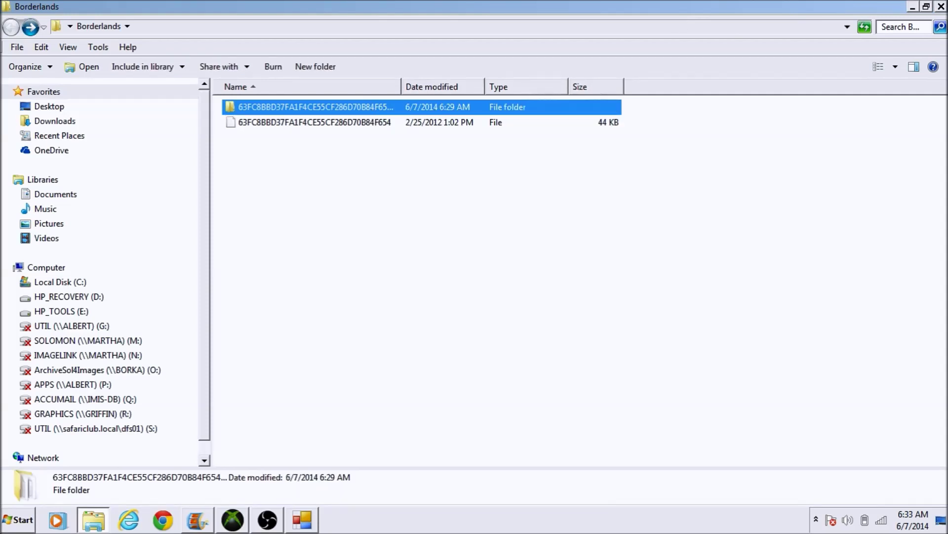
pyautogui.click(938, 6)
# Create a new desktop folder named Borderlands ISO and place it beside the Borderlands folder.
pyautogui.moveTo(631, 77); pyautogui.dragTo(319, 71)
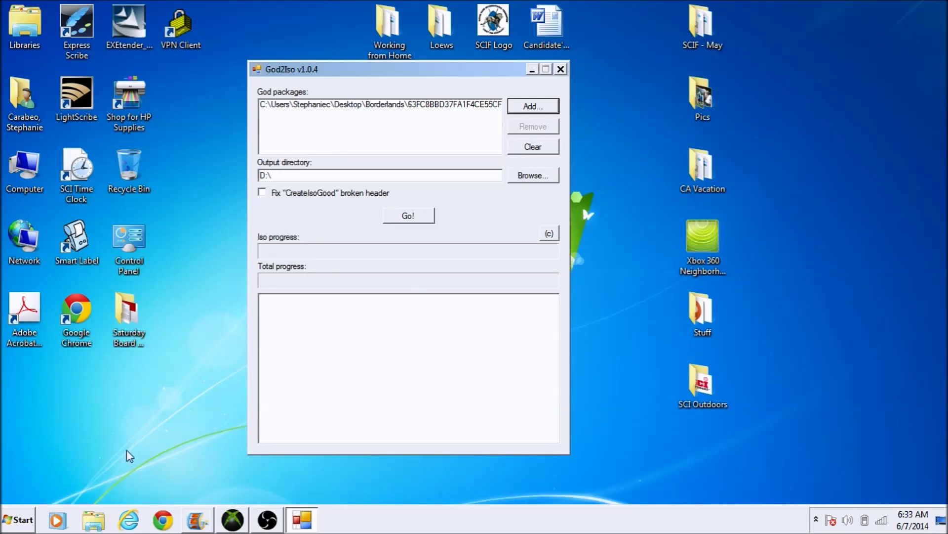
pyautogui.click(206, 345)
pyautogui.click(532, 70)
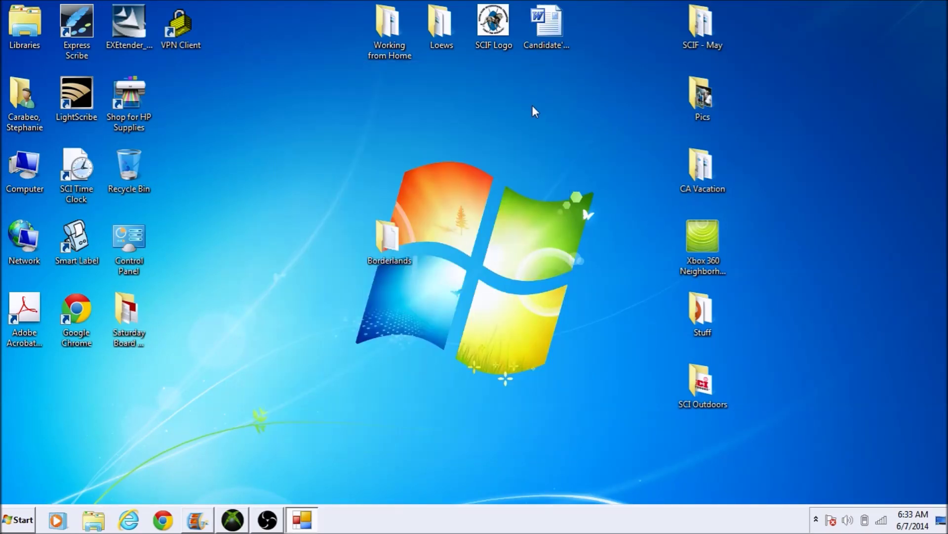
pyautogui.rightClick(532, 106)
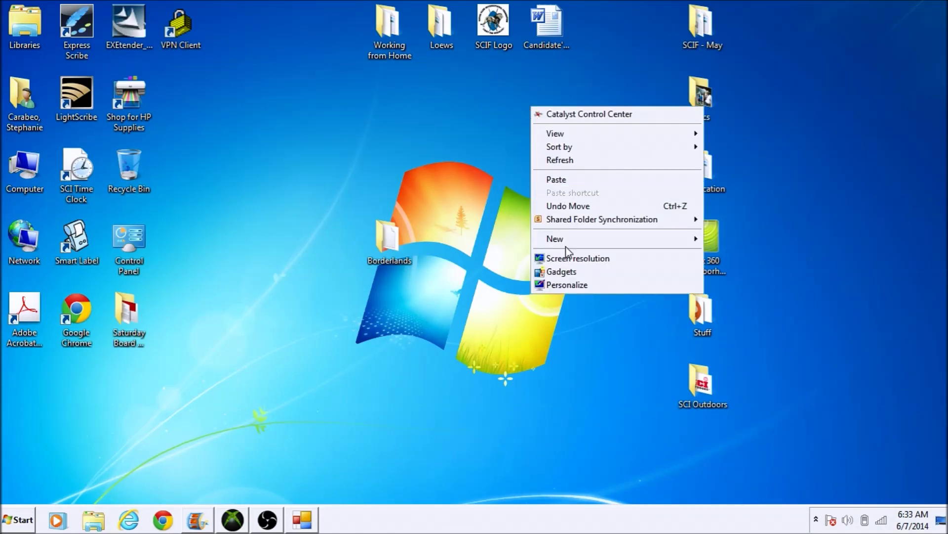
pyautogui.moveTo(644, 239)
pyautogui.click(741, 242)
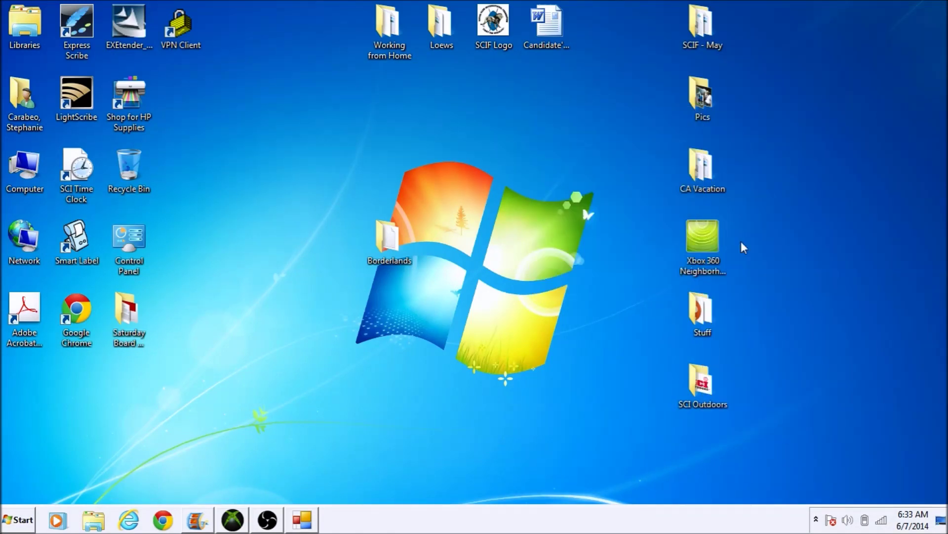
pyautogui.write('Bor')
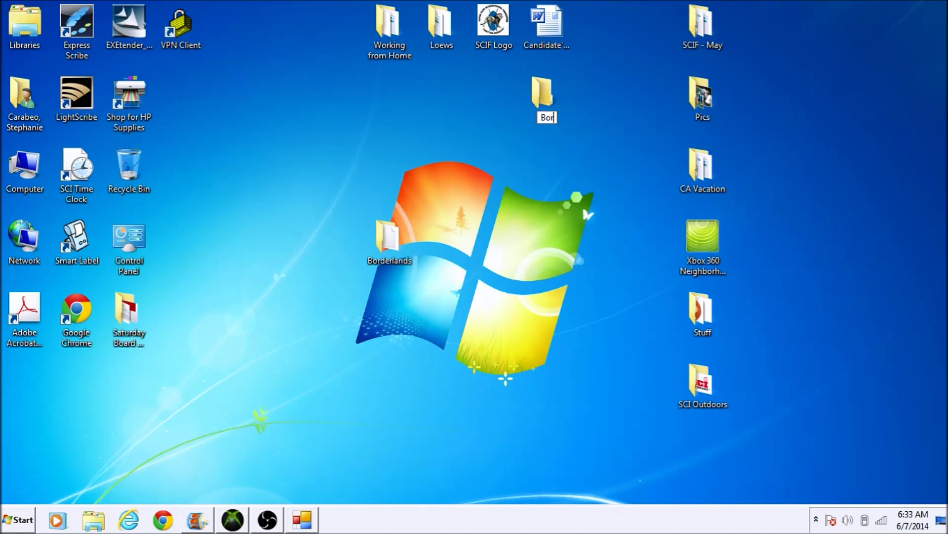
pyautogui.write('derlands ')
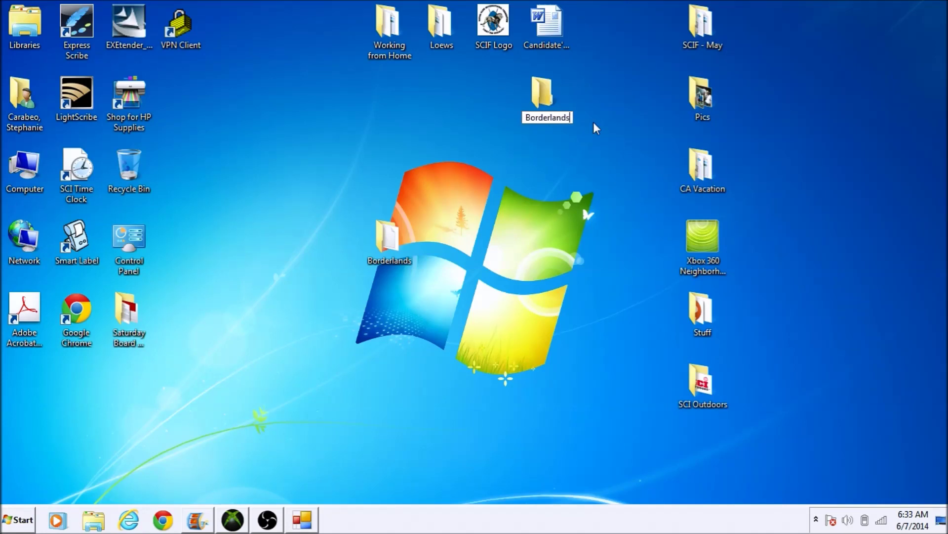
pyautogui.write('ISO')
pyautogui.press('Return')
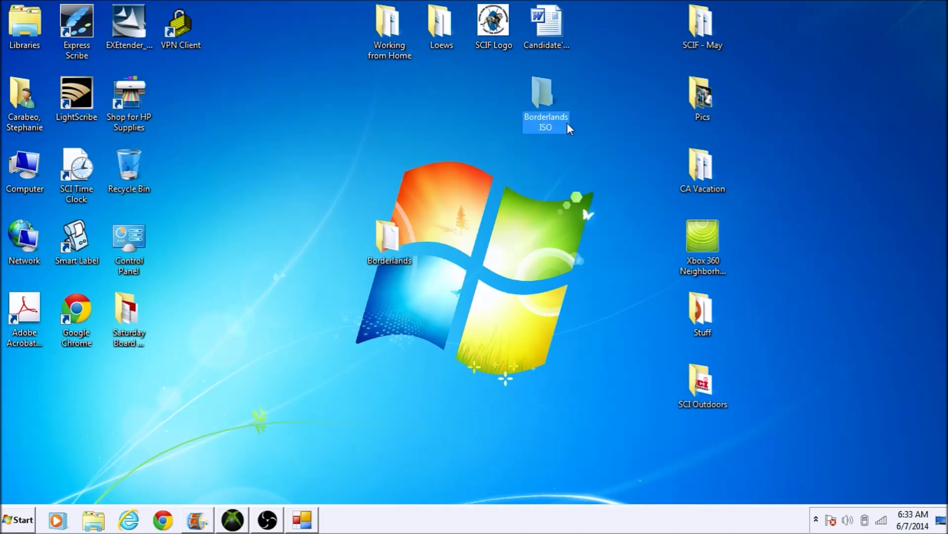
pyautogui.moveTo(496, 216); pyautogui.dragTo(442, 209)
pyautogui.click(478, 251)
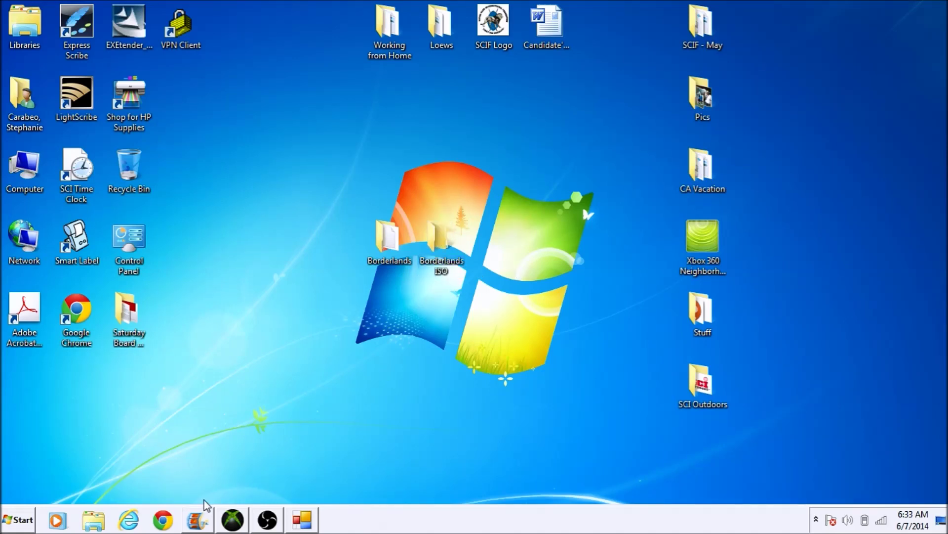
pyautogui.click(299, 520)
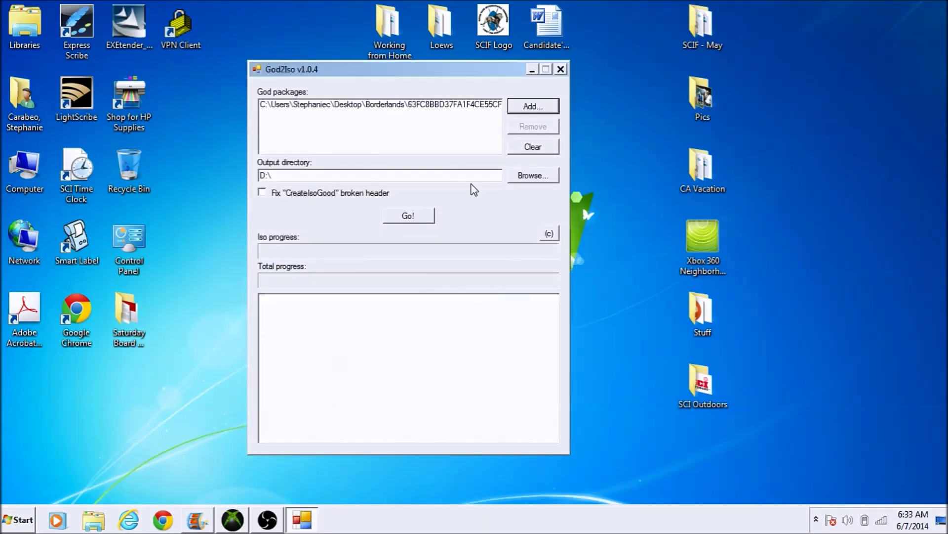
pyautogui.click(525, 176)
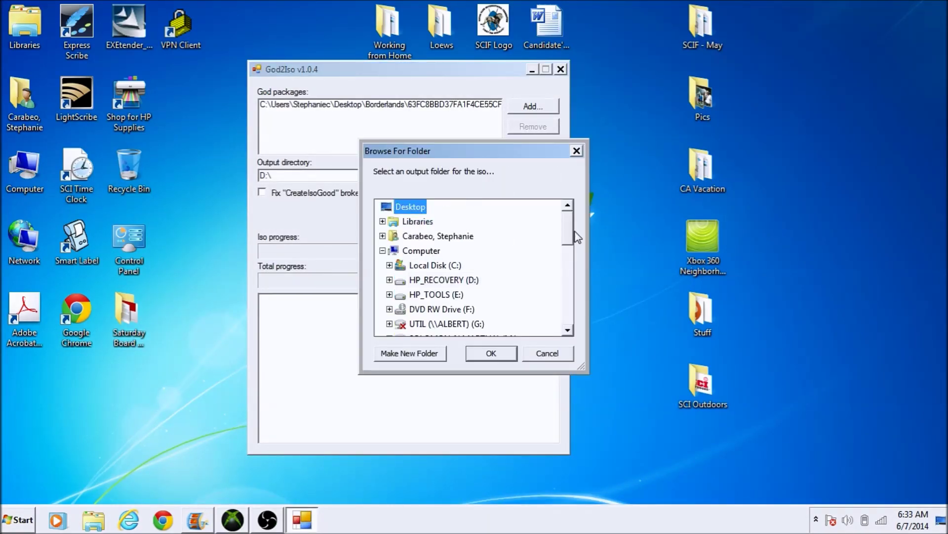
pyautogui.click(383, 221)
pyautogui.click(655, 109)
pyautogui.click(580, 151)
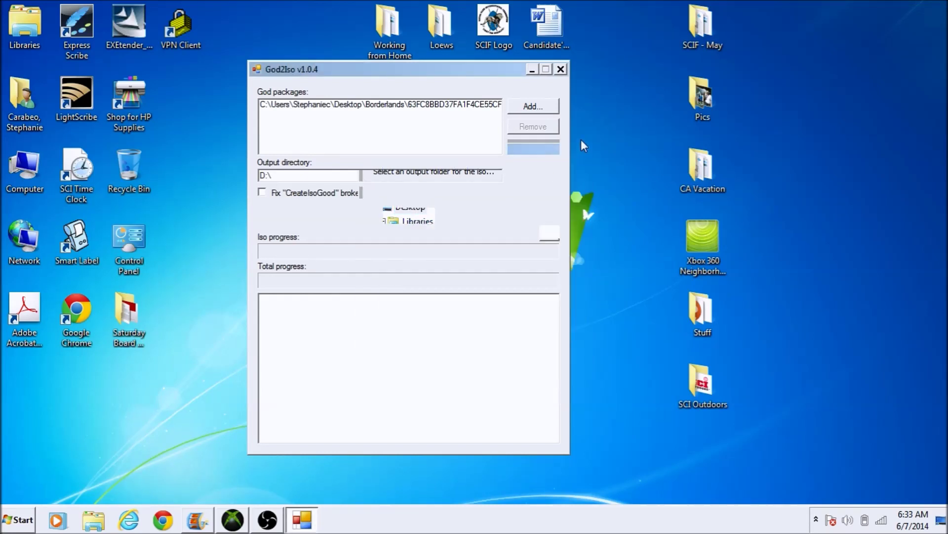
# Move the Borderlands ISO folder from the desktop into the Documents library, and return to the desktop.
pyautogui.click(530, 69)
pyautogui.rightClick(445, 239)
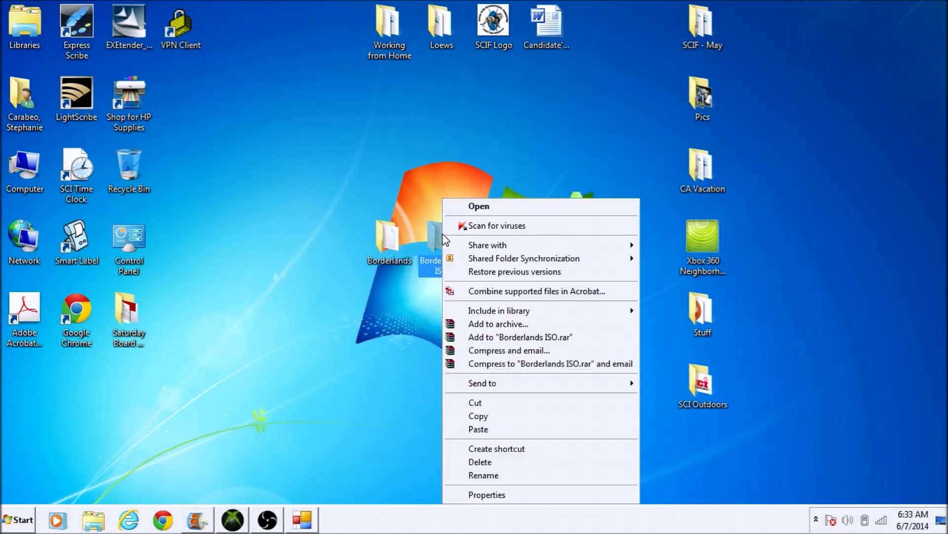
pyautogui.click(501, 404)
pyautogui.click(92, 519)
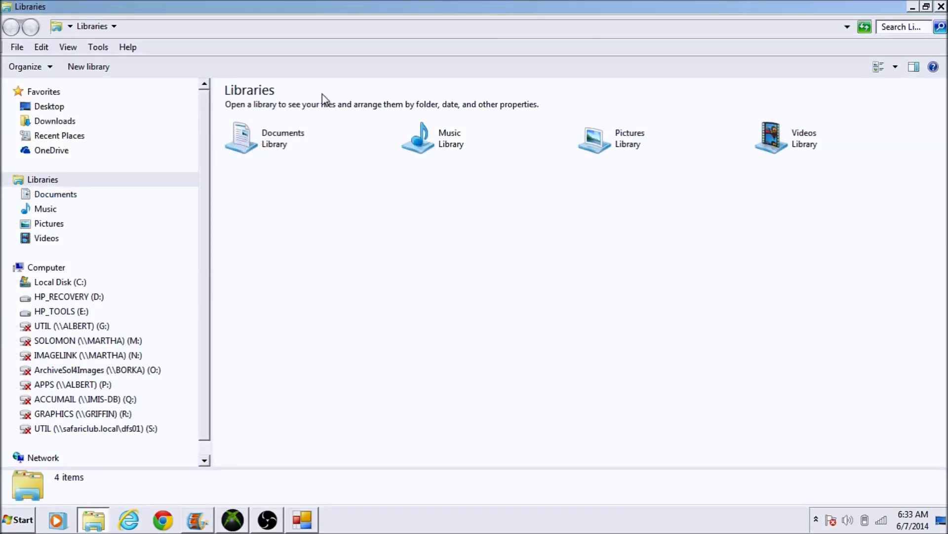
pyautogui.doubleClick(265, 148)
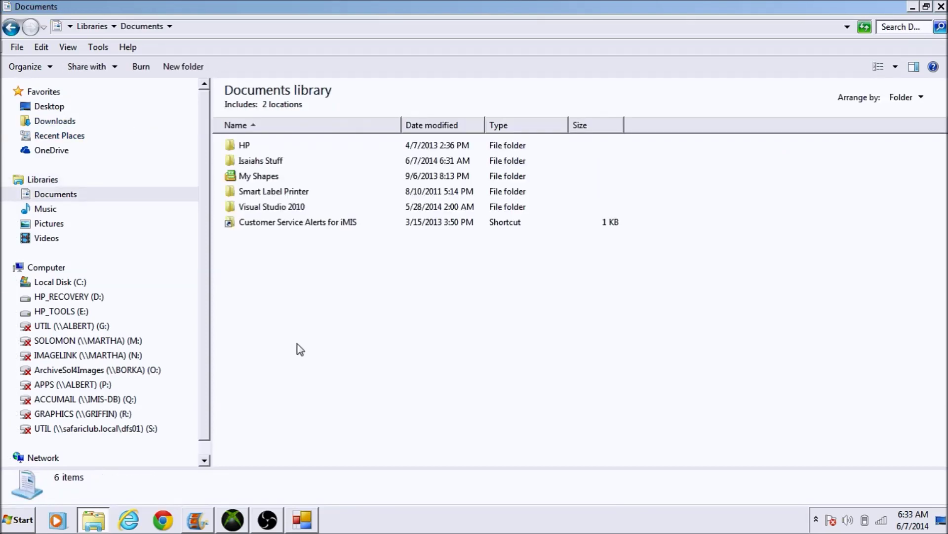
pyautogui.hotkey('ctrl', 'v')
pyautogui.click(371, 250)
pyautogui.press('super+d')
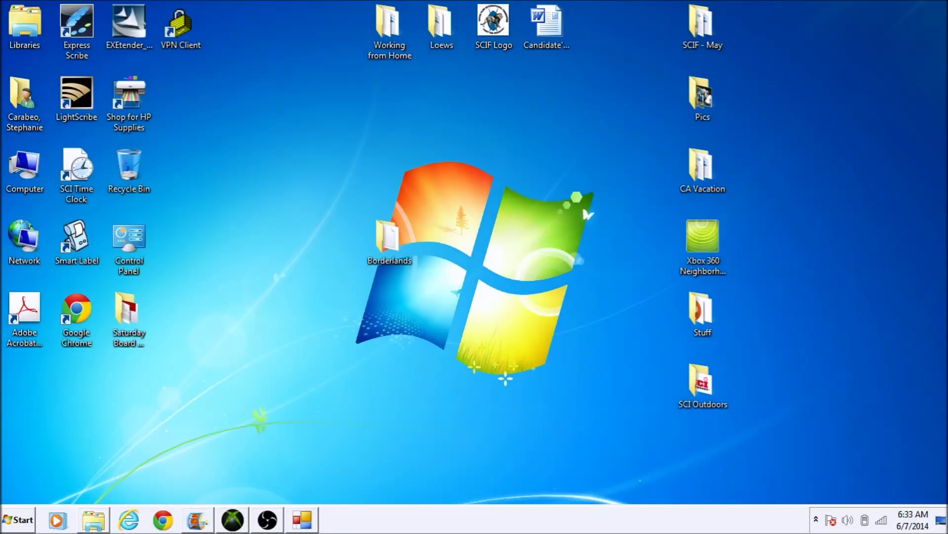
# Switch to God2Iso and set its output directory to the Borderlands ISO folder in My Documents.
pyautogui.click(317, 527)
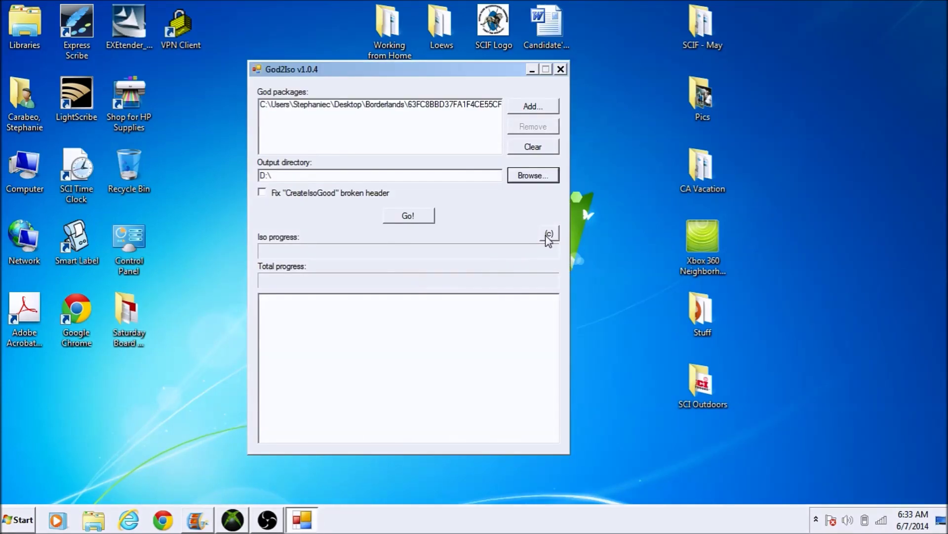
pyautogui.click(543, 181)
pyautogui.click(418, 221)
pyautogui.click(428, 235)
pyautogui.click(444, 251)
pyautogui.click(444, 279)
pyautogui.click(453, 267)
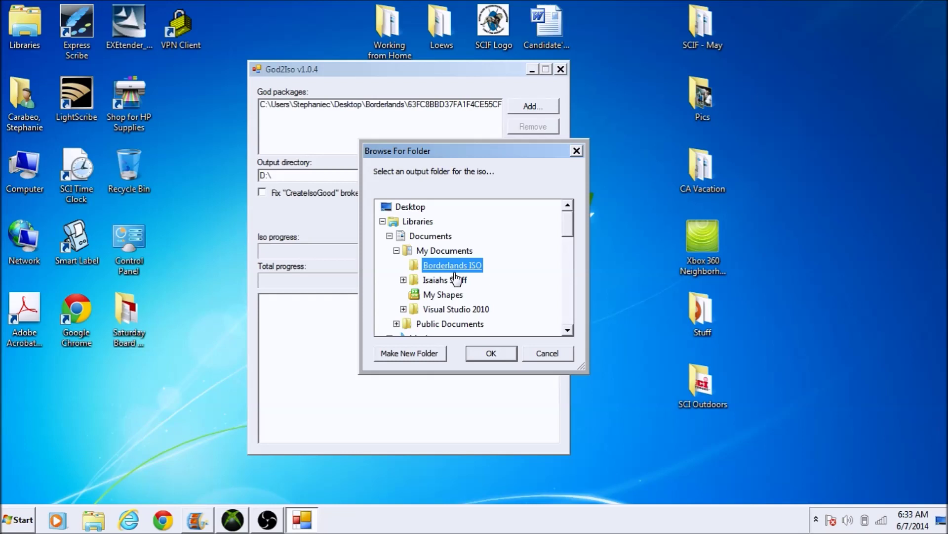
pyautogui.click(490, 351)
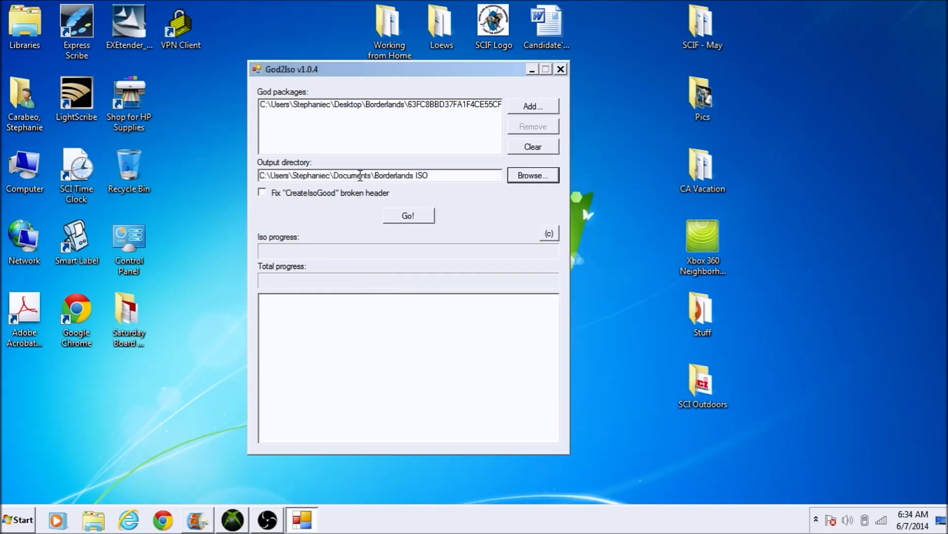
# Convert the package with the "CreateIsoGood" broken header fix enabled, and close God2Iso.
pyautogui.click(262, 192)
pyautogui.click(419, 218)
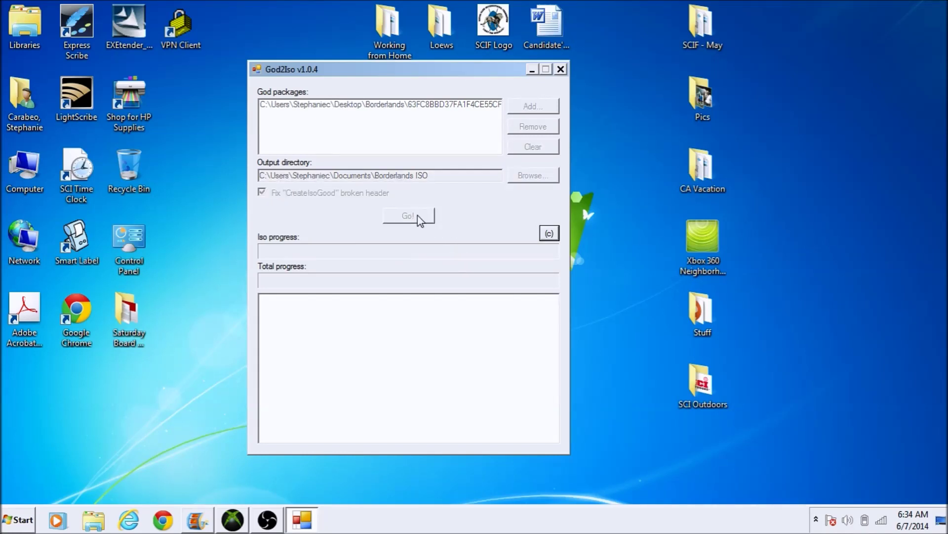
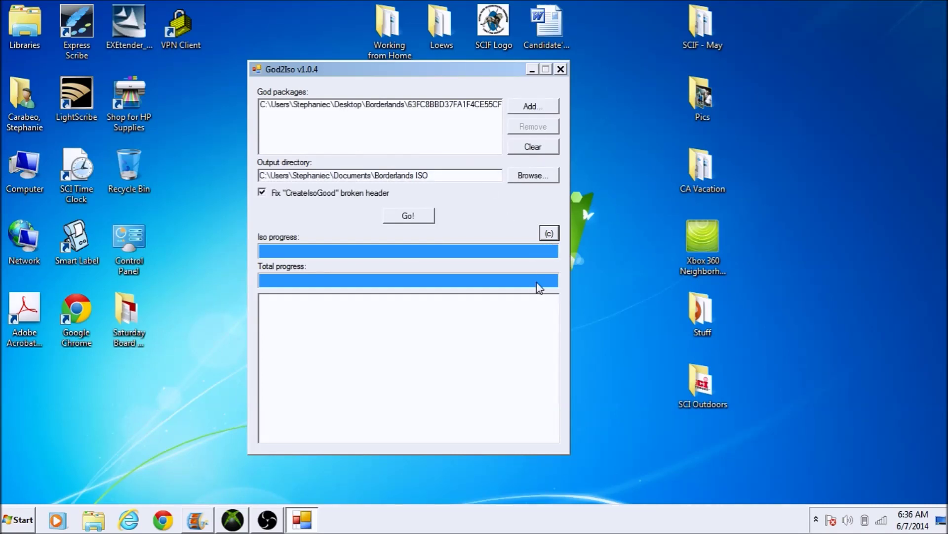
pyautogui.click(561, 69)
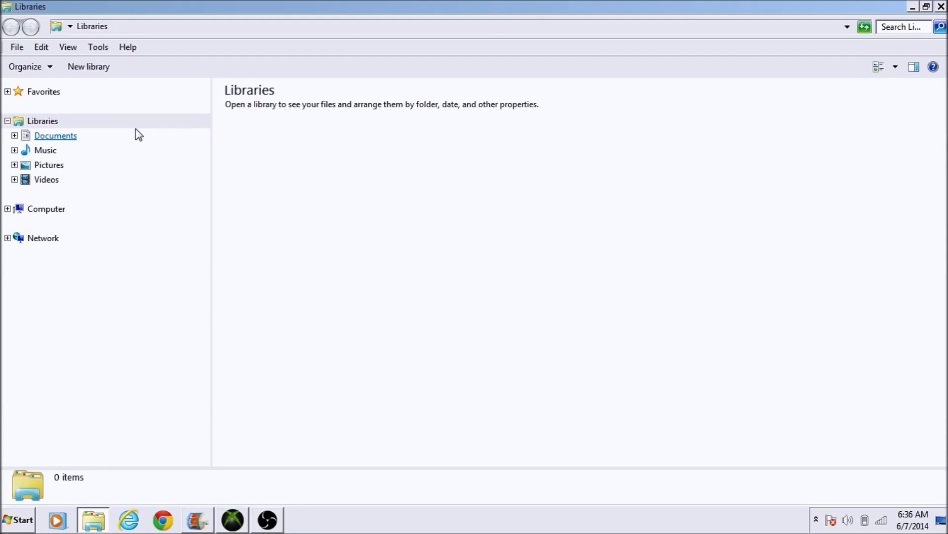
# Open the Borderlands ISO folder in the Documents library and check the converted ISO file's size.
pyautogui.click(197, 137)
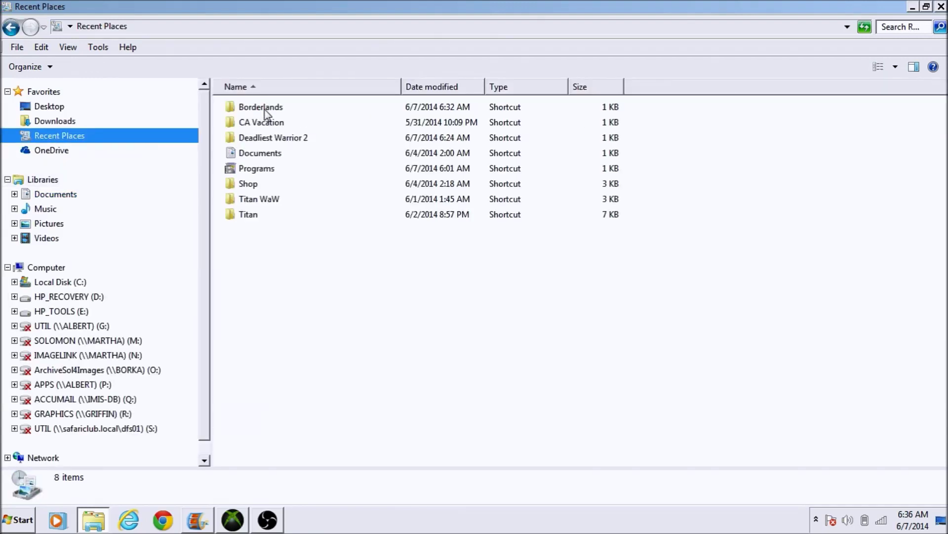
pyautogui.click(127, 110)
pyautogui.click(132, 122)
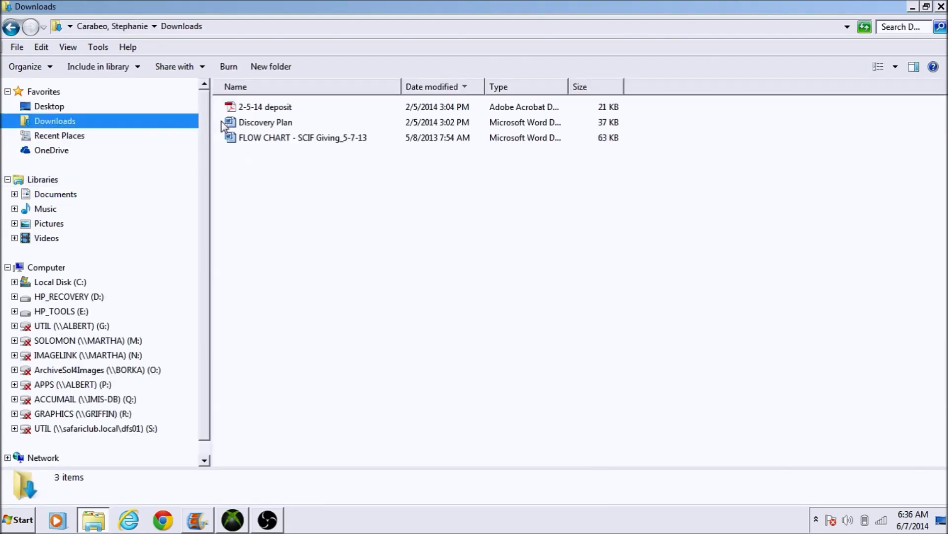
pyautogui.click(100, 195)
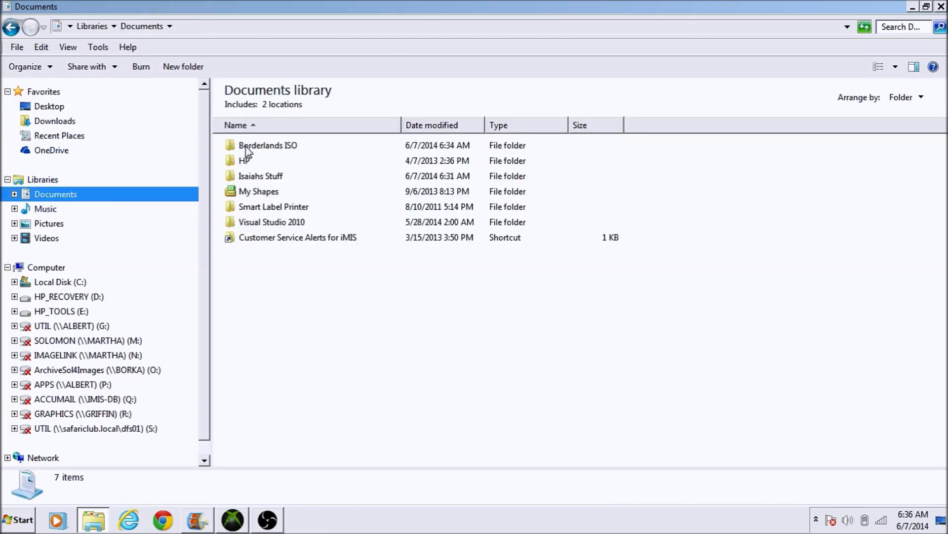
pyautogui.doubleClick(246, 147)
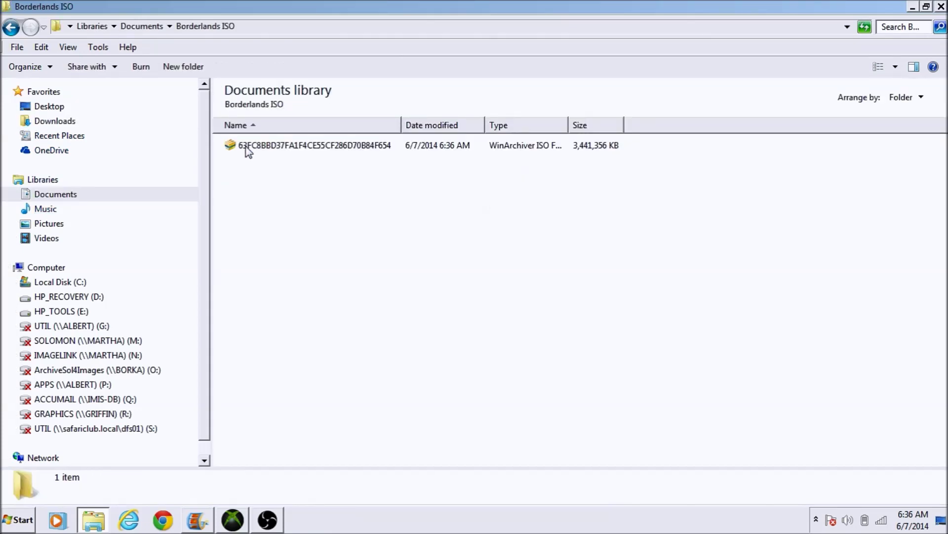
pyautogui.click(596, 149)
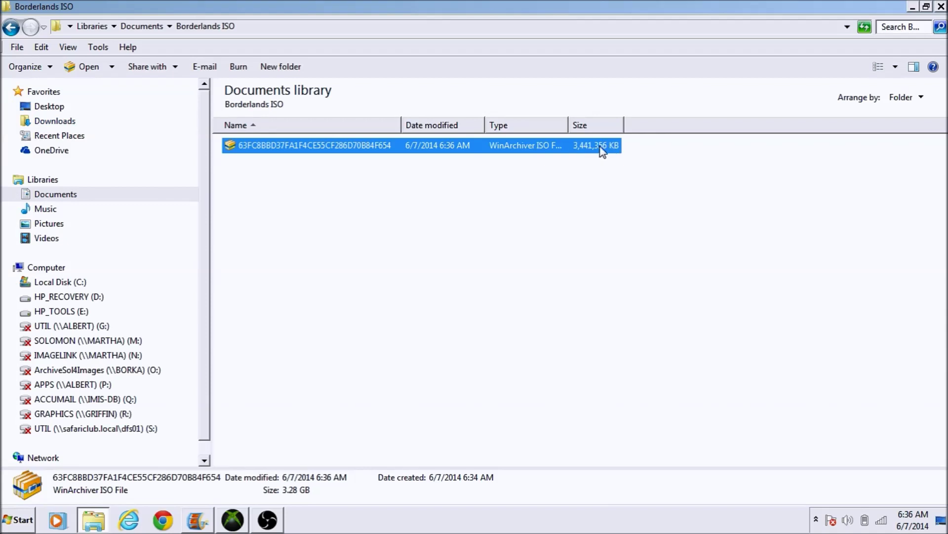
# Move the Borderlands ISO folder from the Documents library to the desktop and place it beside the Borderlands folder.
pyautogui.click(11, 27)
pyautogui.rightClick(282, 144)
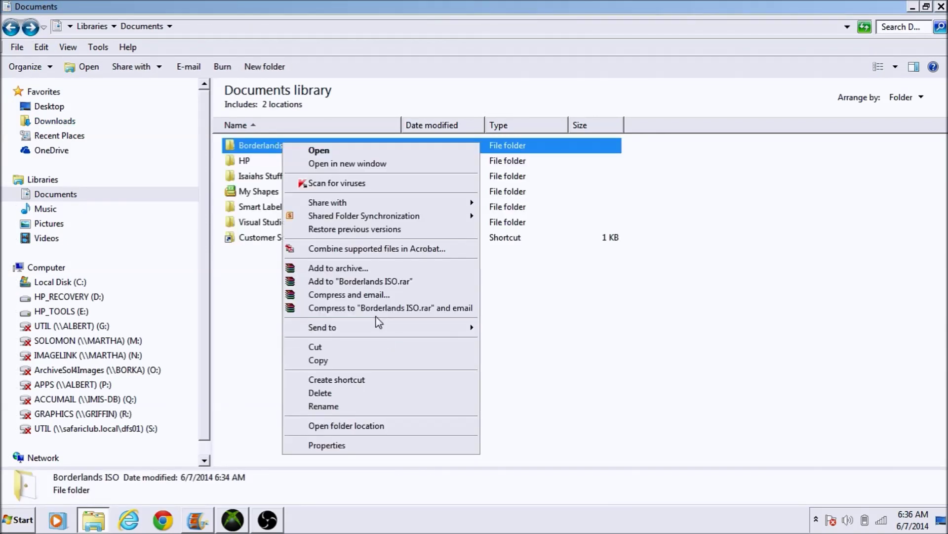
pyautogui.click(365, 343)
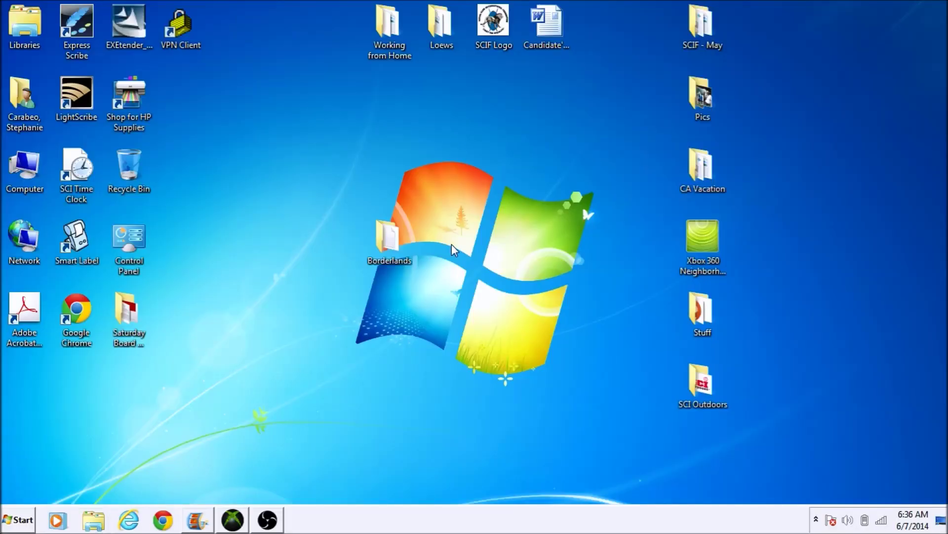
pyautogui.rightClick(451, 244)
pyautogui.click(482, 318)
pyautogui.moveTo(438, 198); pyautogui.dragTo(441, 233)
# Open the desktop's Borderlands ISO folder, examine the ISO file's name and type, and return to the desktop.
pyautogui.doubleClick(440, 233)
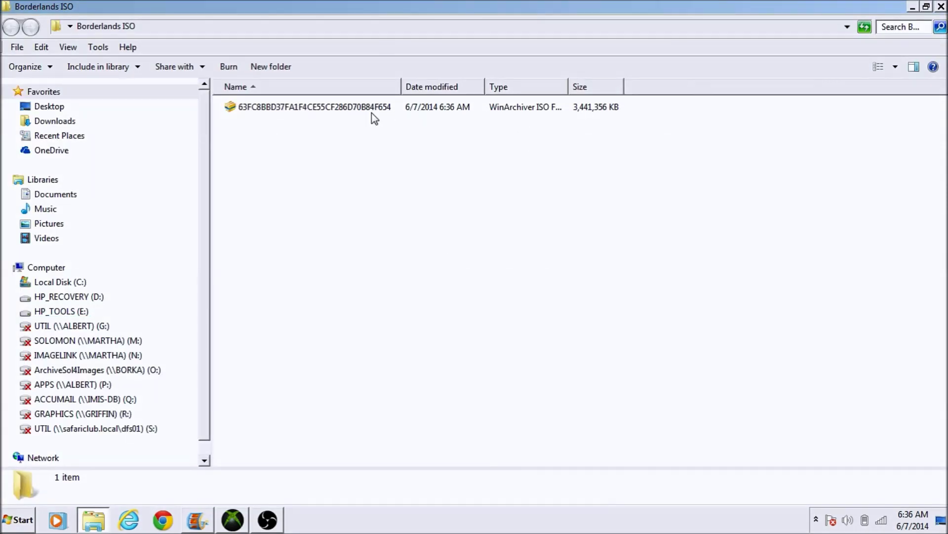
pyautogui.click(341, 110)
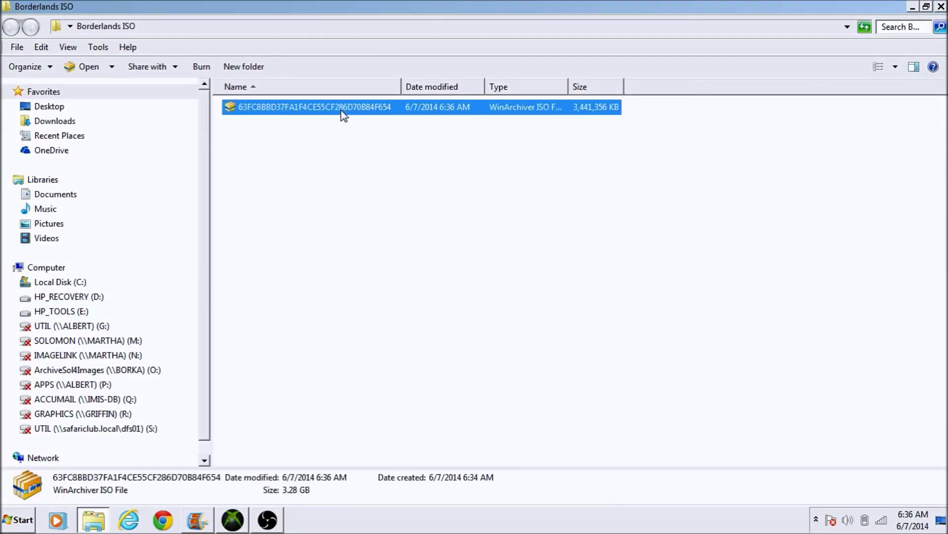
pyautogui.click(533, 136)
pyautogui.click(540, 106)
pyautogui.click(374, 156)
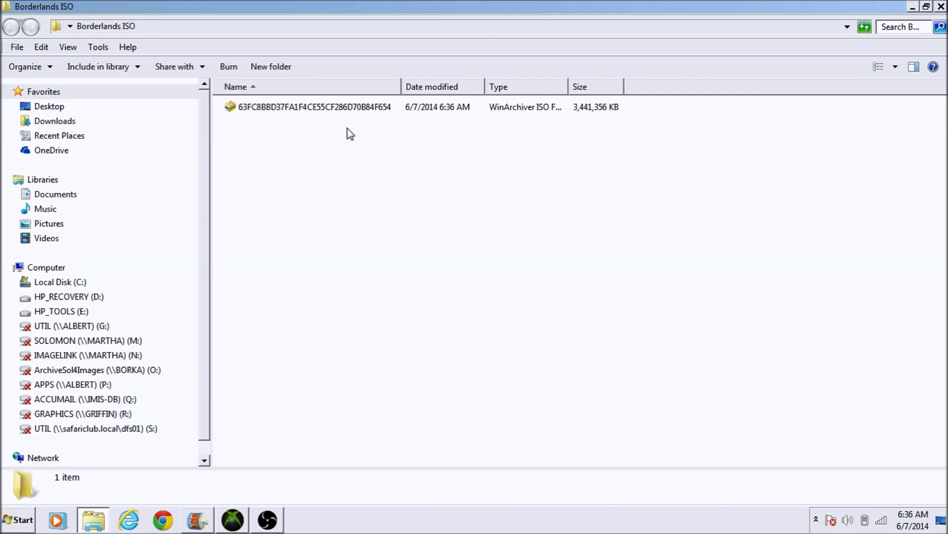
pyautogui.click(274, 111)
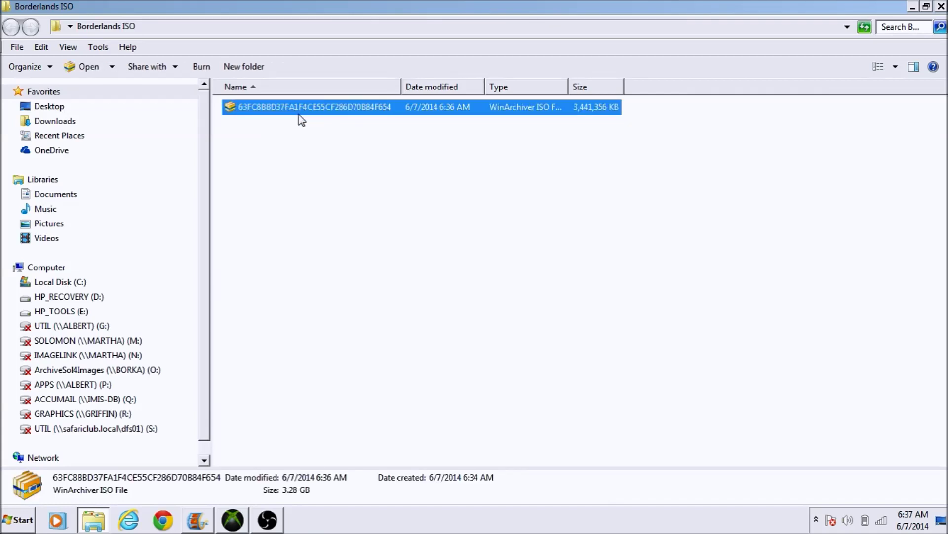
pyautogui.press('super+d')
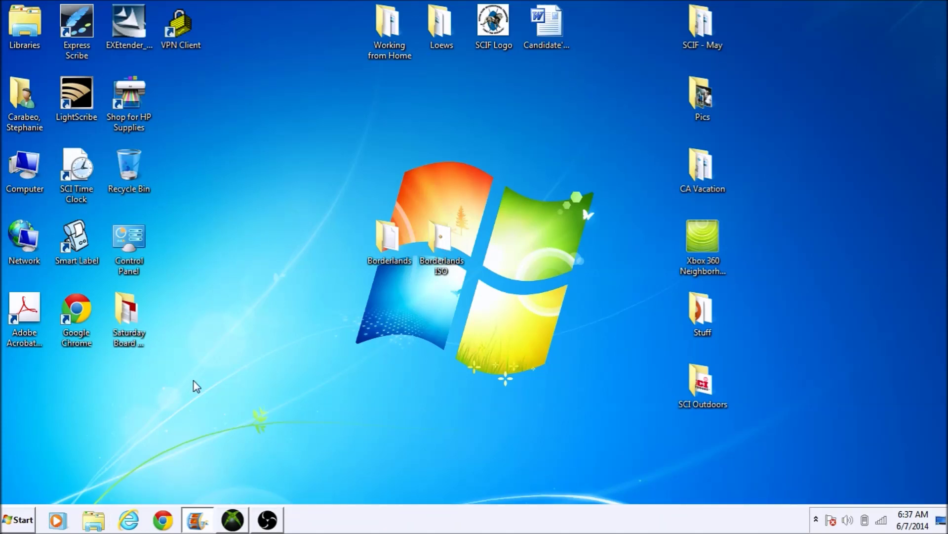
# Launch Xbox Image Browser from the Xbox Image Browser v3 folder in Isaiahs Stuff > ISO Extractors, and minimize it.
pyautogui.click(89, 521)
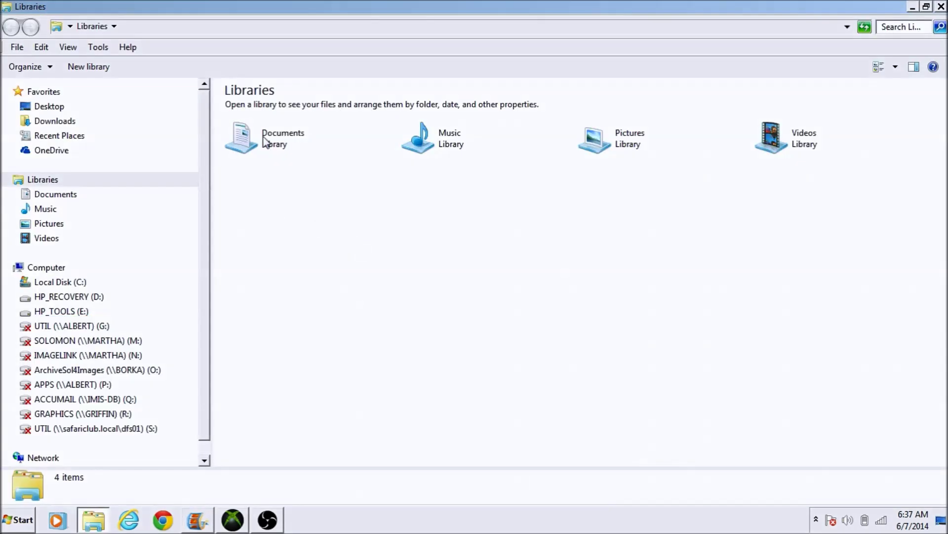
pyautogui.doubleClick(263, 139)
pyautogui.doubleClick(262, 158)
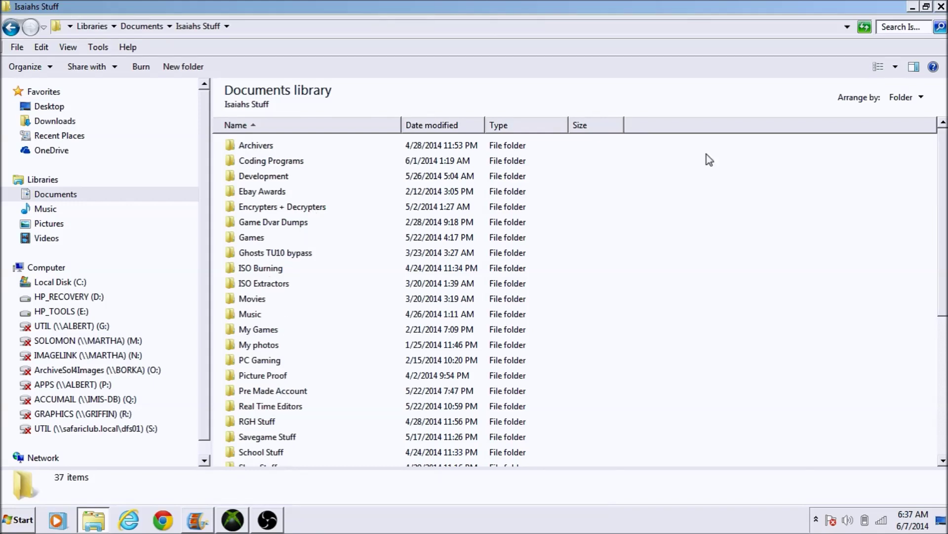
pyautogui.scroll(-3, 946, 266)
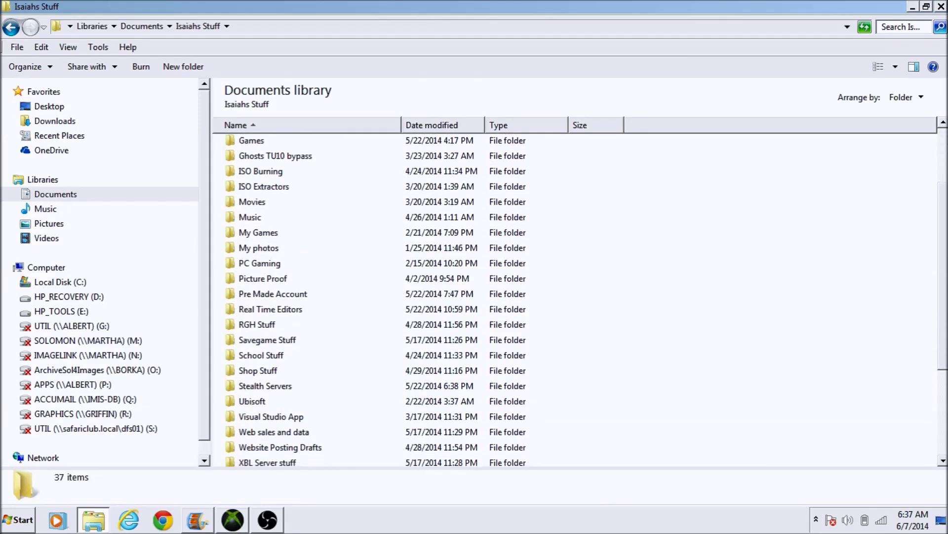
pyautogui.scroll(3, 946, 267)
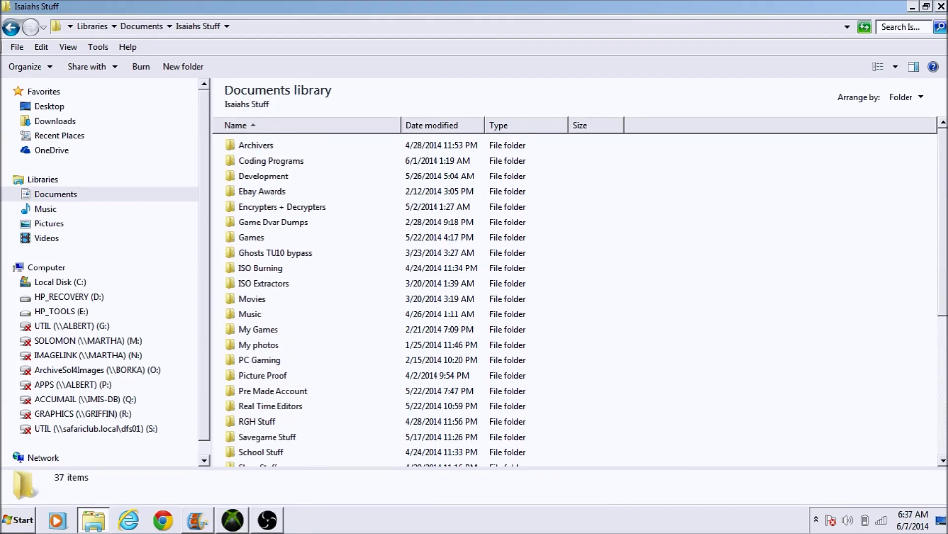
pyautogui.doubleClick(249, 286)
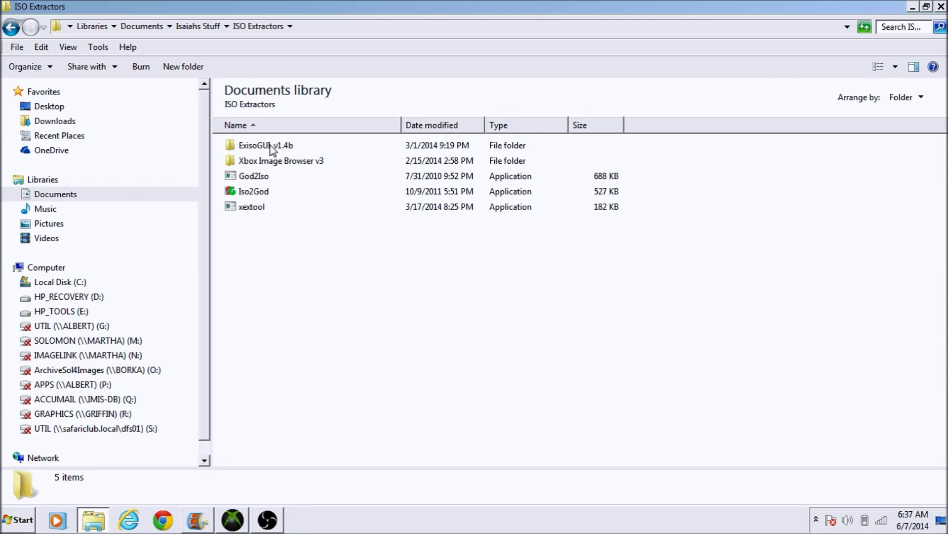
pyautogui.doubleClick(274, 160)
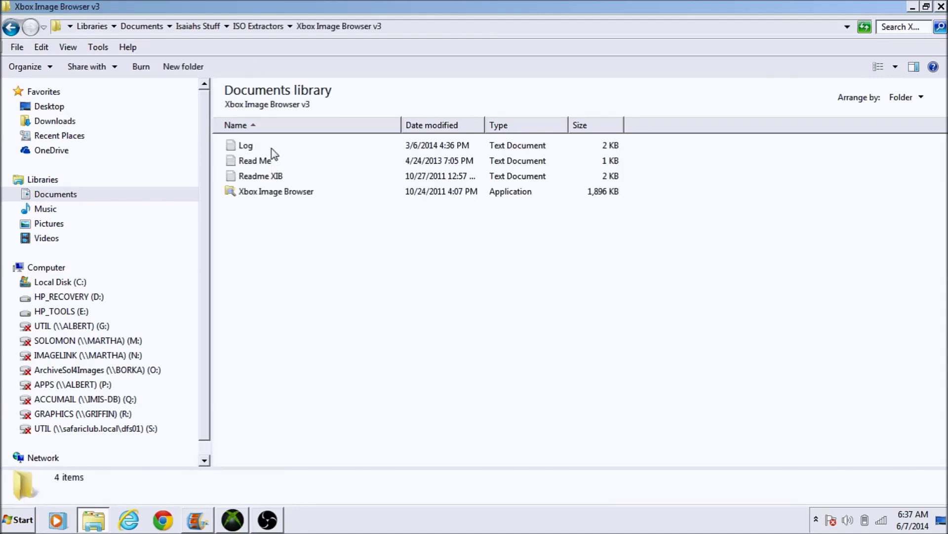
pyautogui.doubleClick(274, 196)
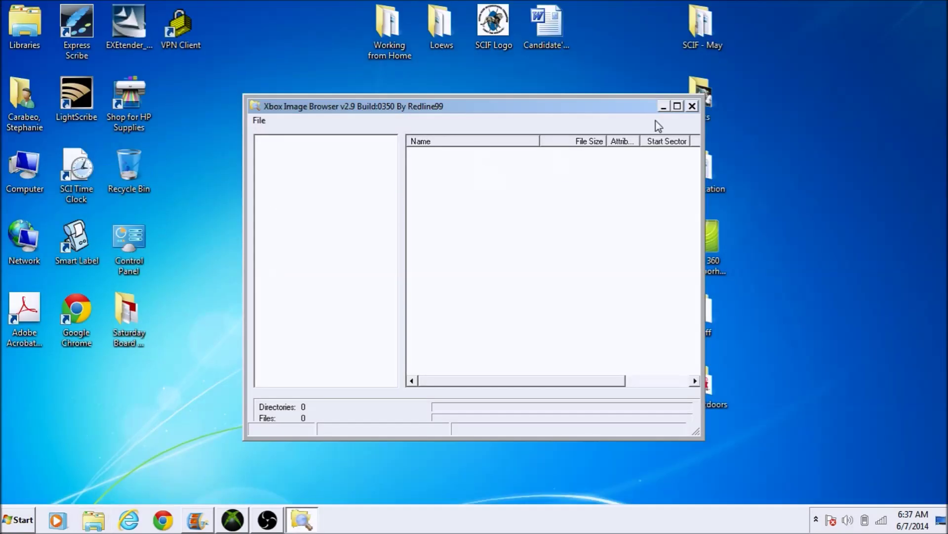
pyautogui.click(664, 106)
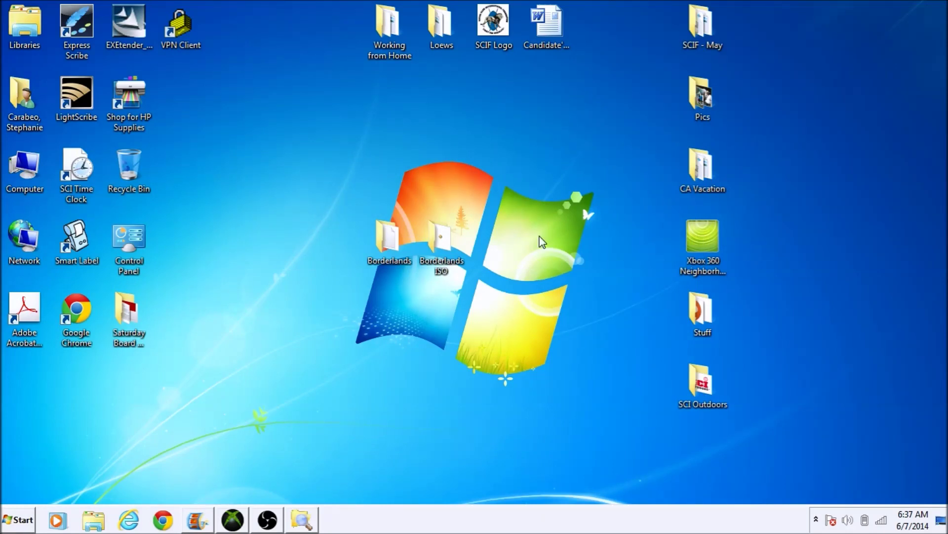
# Recheck the ISO file inside the desktop's Borderlands ISO folder and close the folder window.
pyautogui.doubleClick(446, 236)
pyautogui.moveTo(290, 119); pyautogui.dragTo(726, 475)
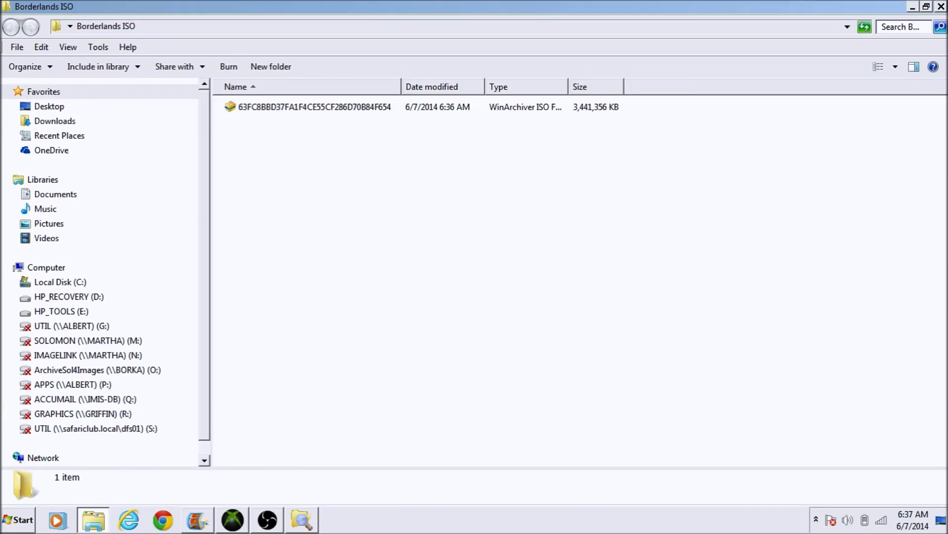
pyautogui.click(321, 109)
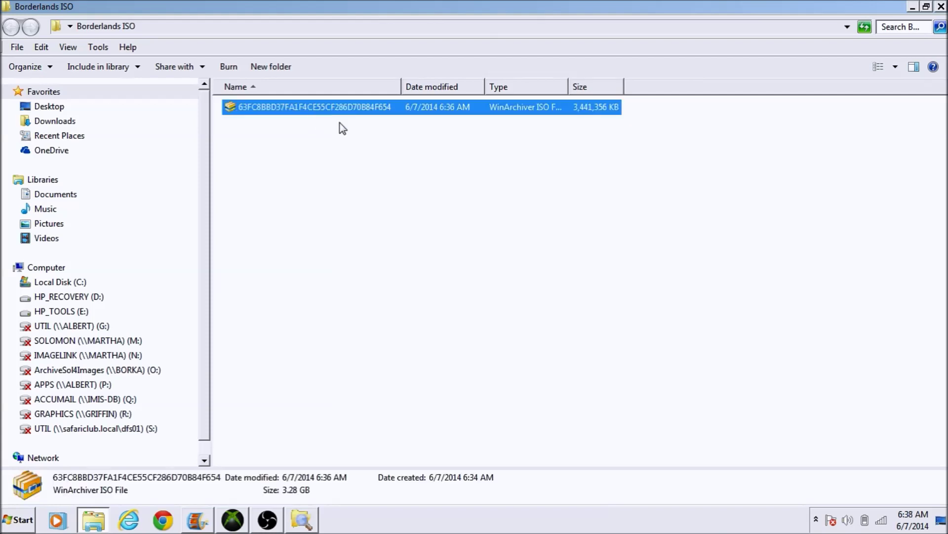
pyautogui.click(361, 134)
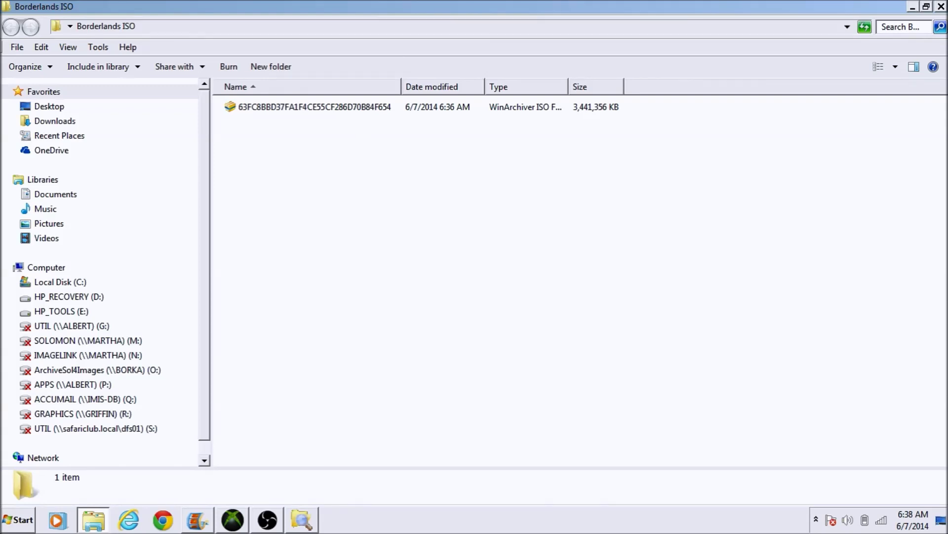
pyautogui.click(941, 6)
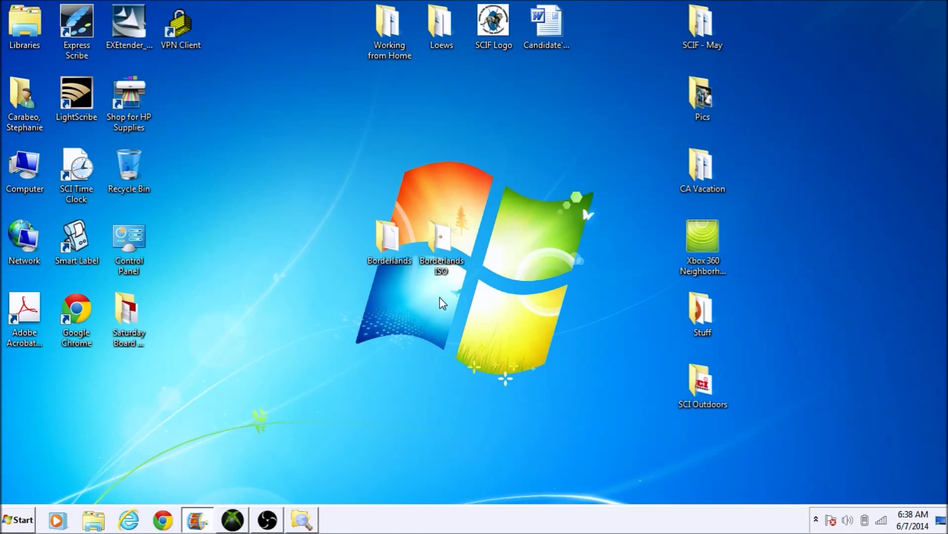
# Switch to Xbox Image Browser and try to open the ISO image from the desktop's Borderlands ISO folder.
pyautogui.click(303, 520)
pyautogui.moveTo(406, 111); pyautogui.dragTo(420, 105)
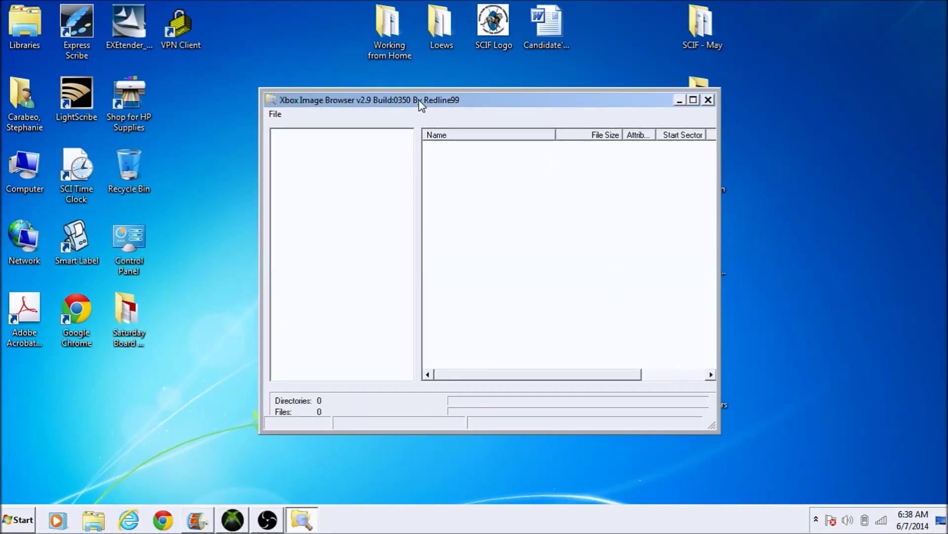
pyautogui.click(275, 114)
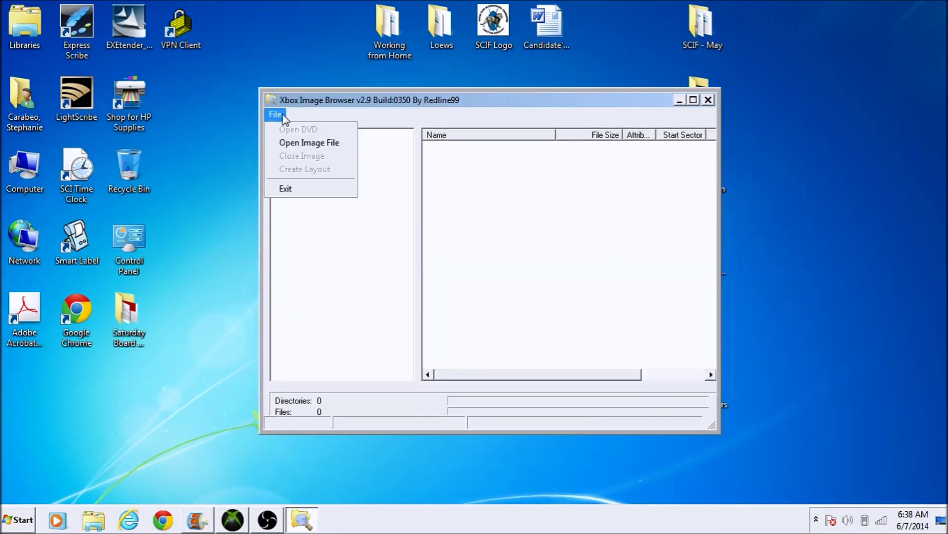
pyautogui.click(296, 143)
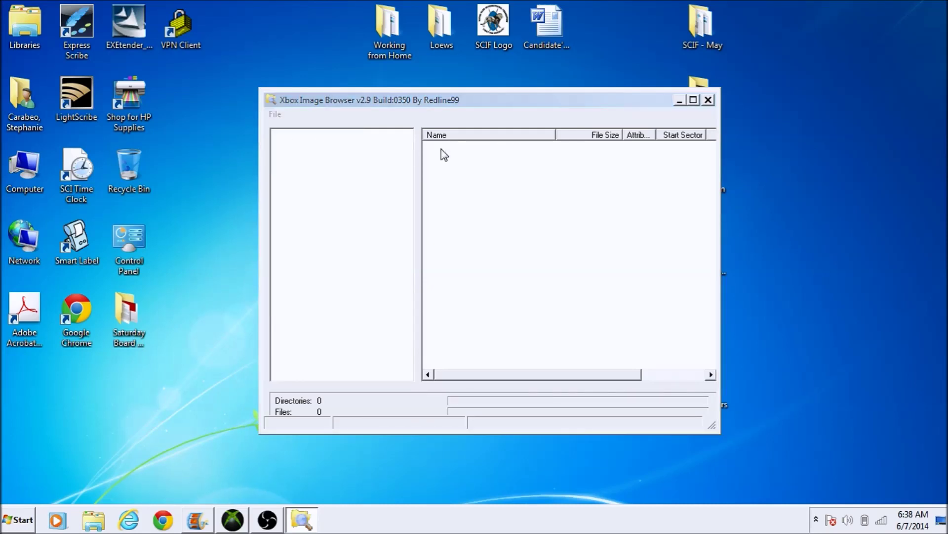
pyautogui.click(353, 216)
pyautogui.moveTo(726, 247); pyautogui.dragTo(726, 310)
pyautogui.doubleClick(518, 277)
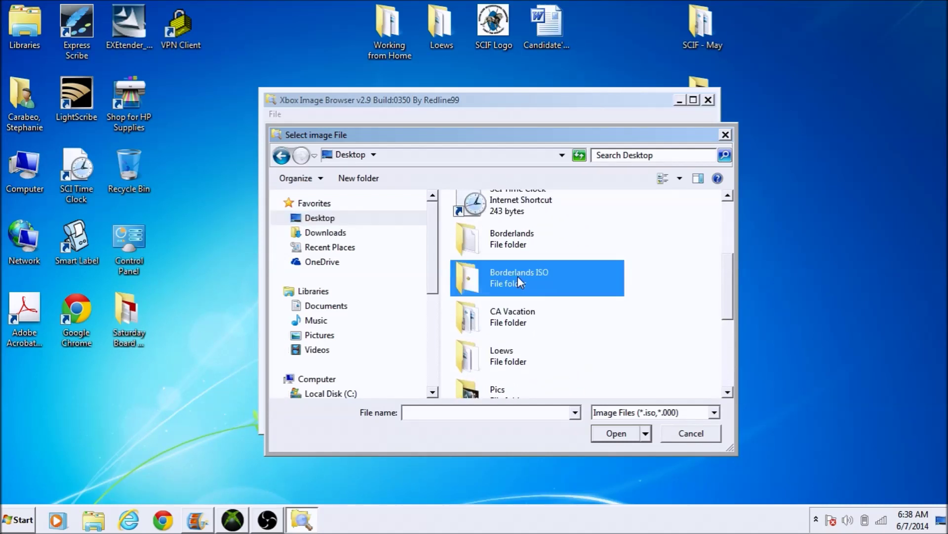
pyautogui.doubleClick(509, 220)
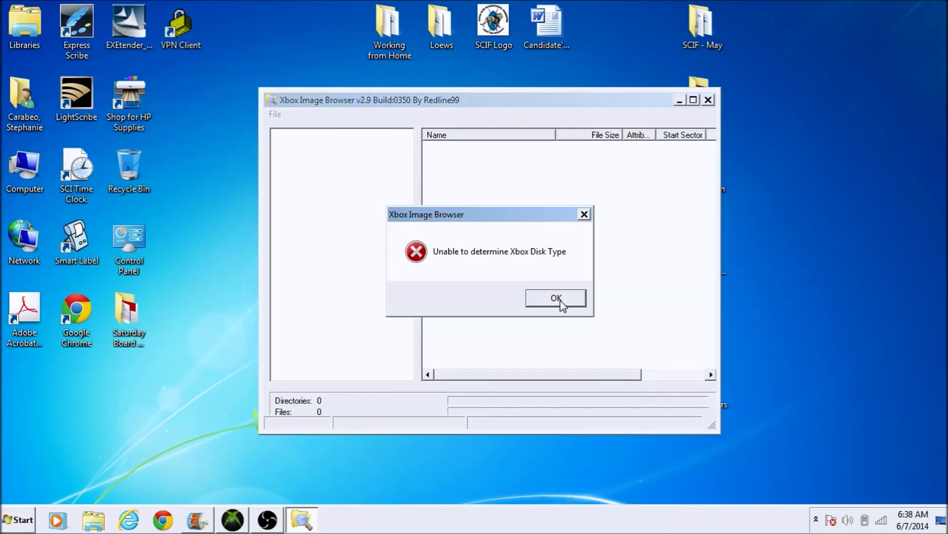
# Retry opening the ISO image from the Borderlands ISO folder in Xbox Image Browser, and close the program.
pyautogui.click(556, 298)
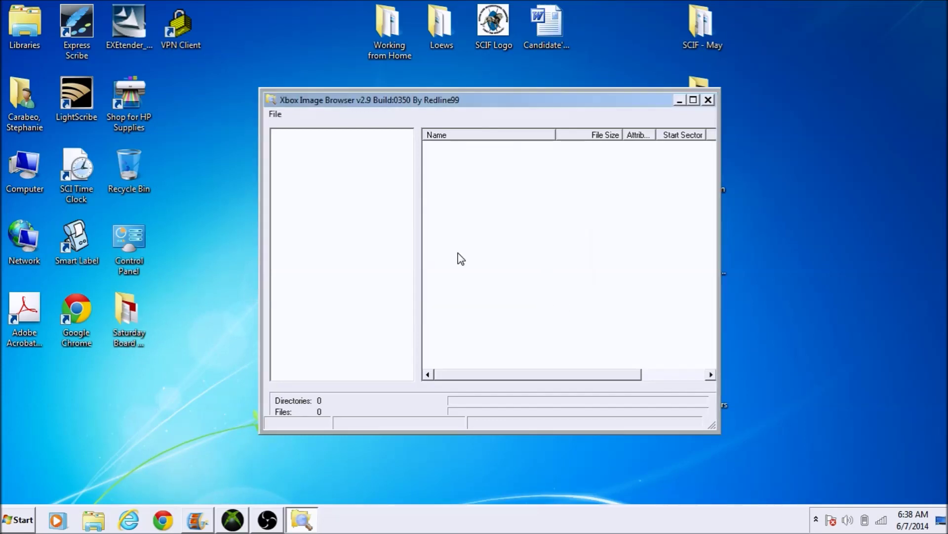
pyautogui.click(274, 114)
pyautogui.click(313, 140)
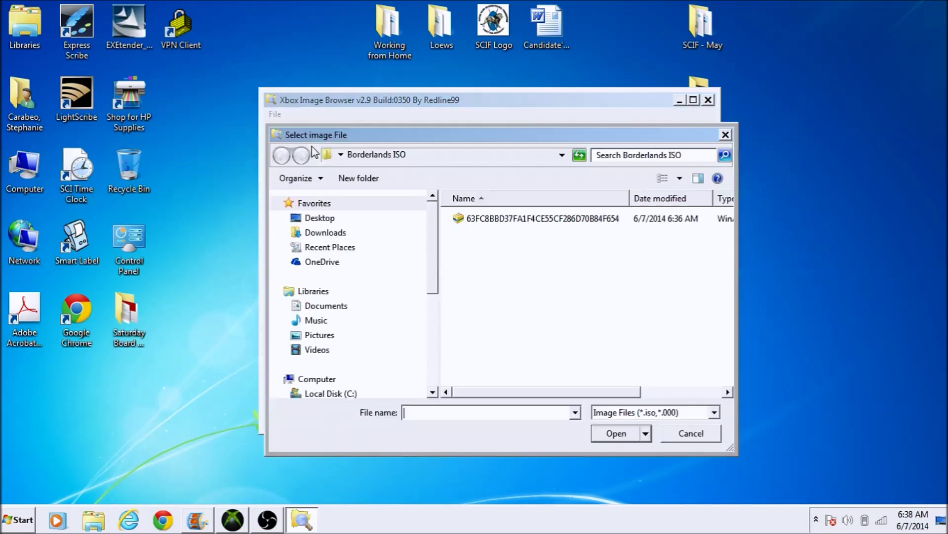
pyautogui.doubleClick(562, 218)
pyautogui.click(553, 299)
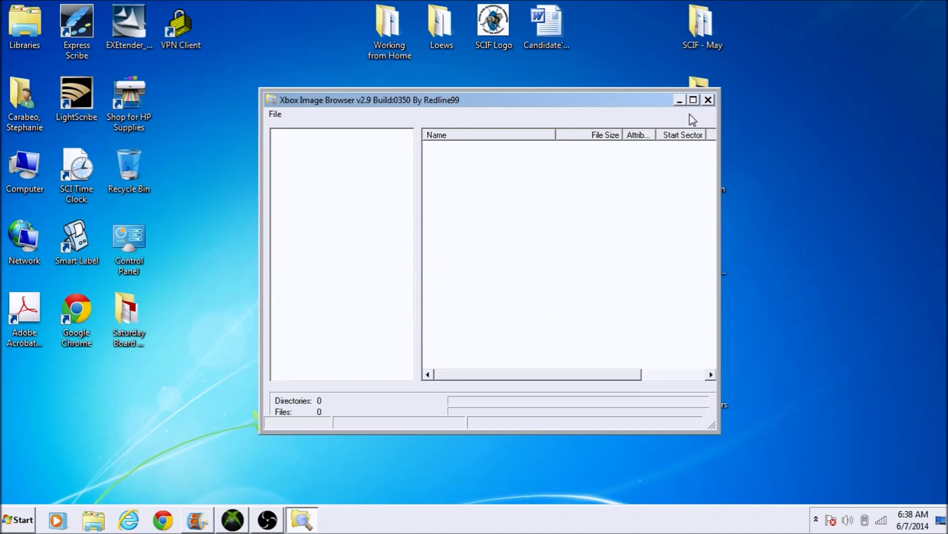
pyautogui.click(709, 100)
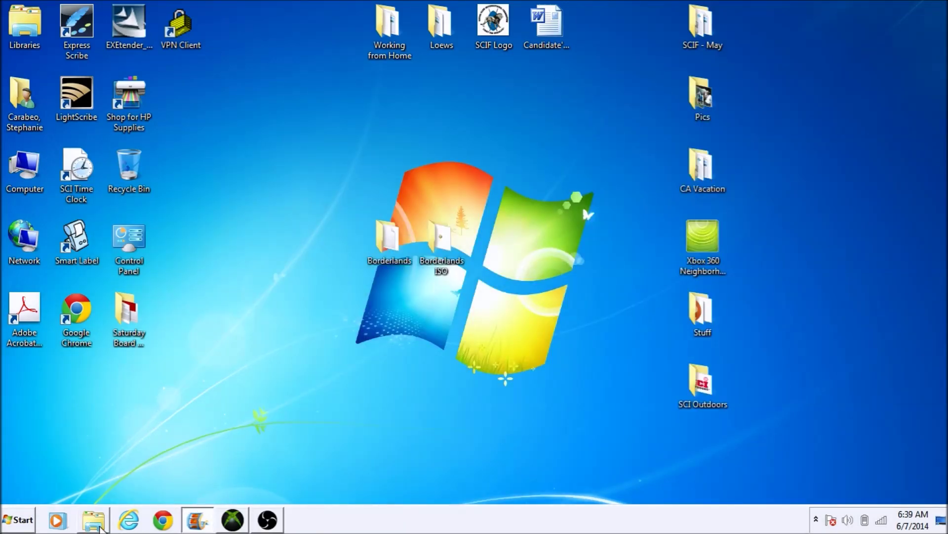
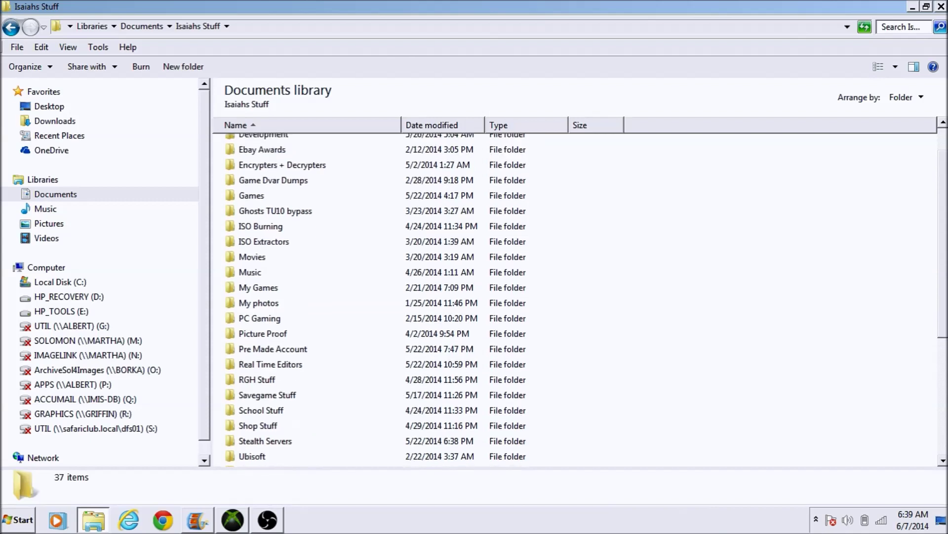
# Launch ExisoGUI from the ExisoGUI_v1.4b folder in Isaiahs Stuff > ISO Extractors, and minimize the folder window.
pyautogui.doubleClick(265, 286)
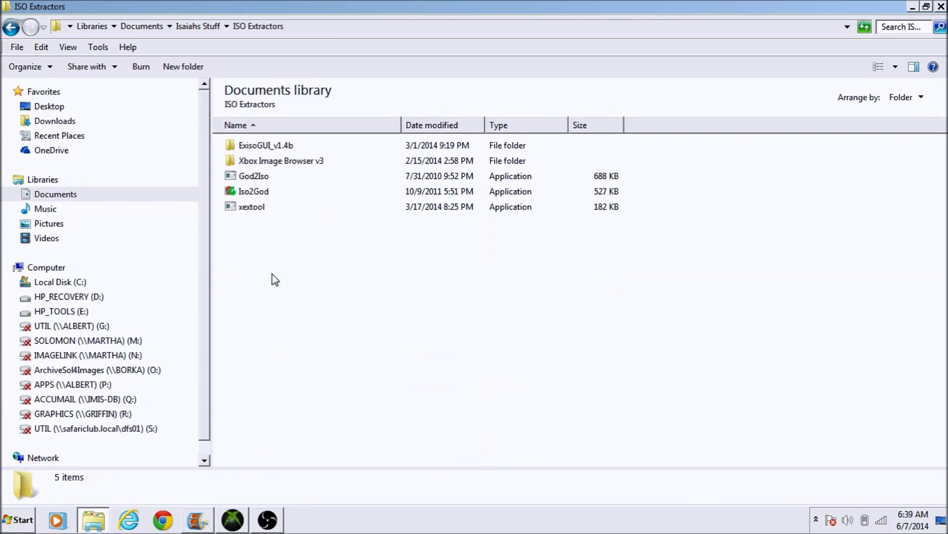
pyautogui.click(267, 145)
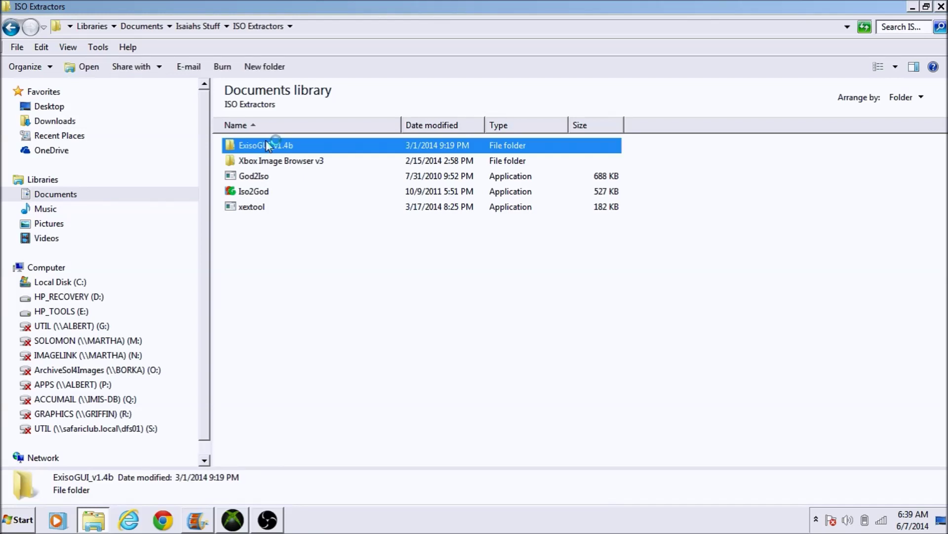
pyautogui.click(263, 161)
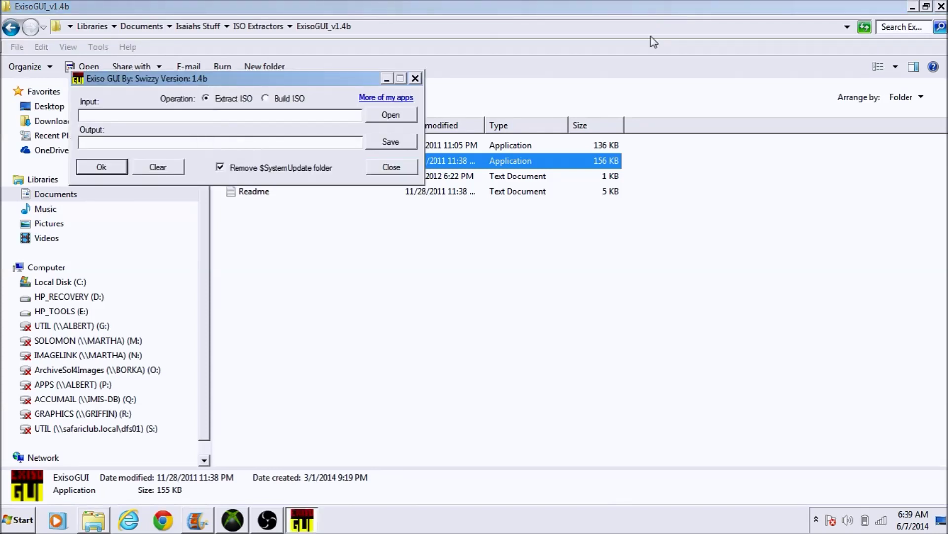
pyautogui.click(912, 6)
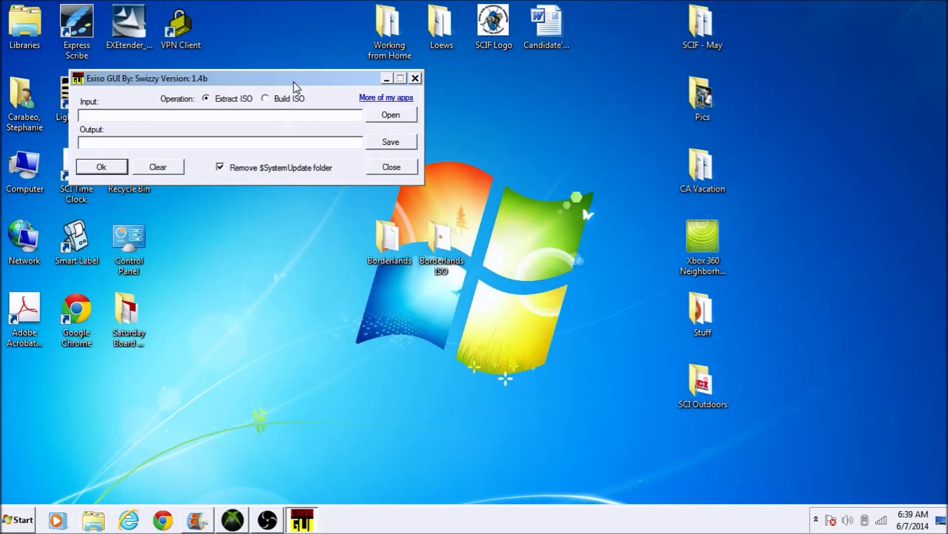
# Move the Exiso GUI window toward the screen's middle and load the ISO from the desktop's Borderlands ISO folder as its input.
pyautogui.moveTo(294, 83); pyautogui.dragTo(454, 162)
pyautogui.click(546, 194)
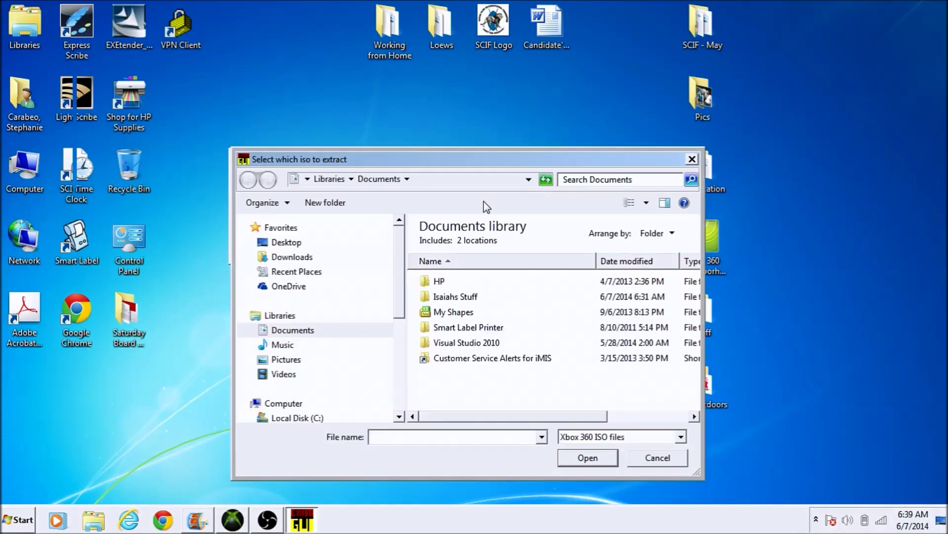
pyautogui.click(287, 242)
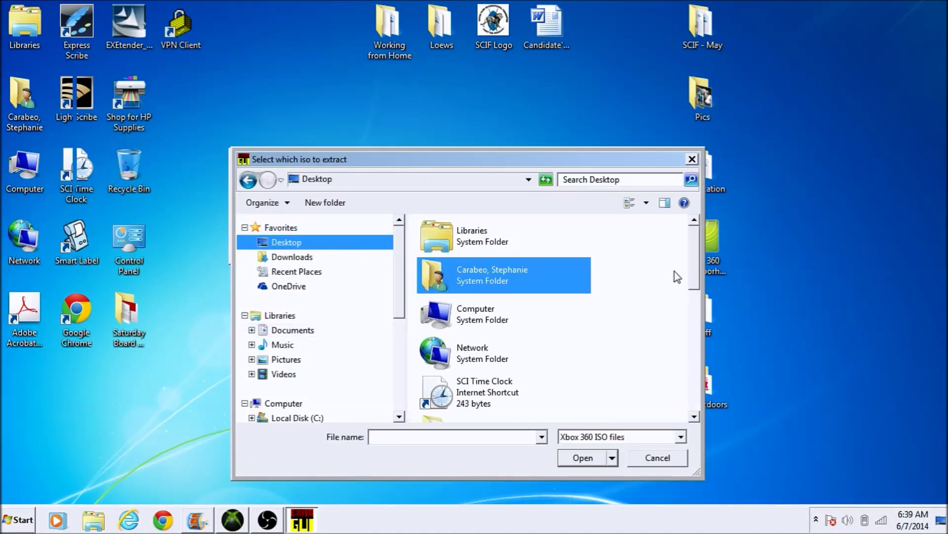
pyautogui.moveTo(690, 244); pyautogui.dragTo(684, 305)
pyautogui.doubleClick(499, 283)
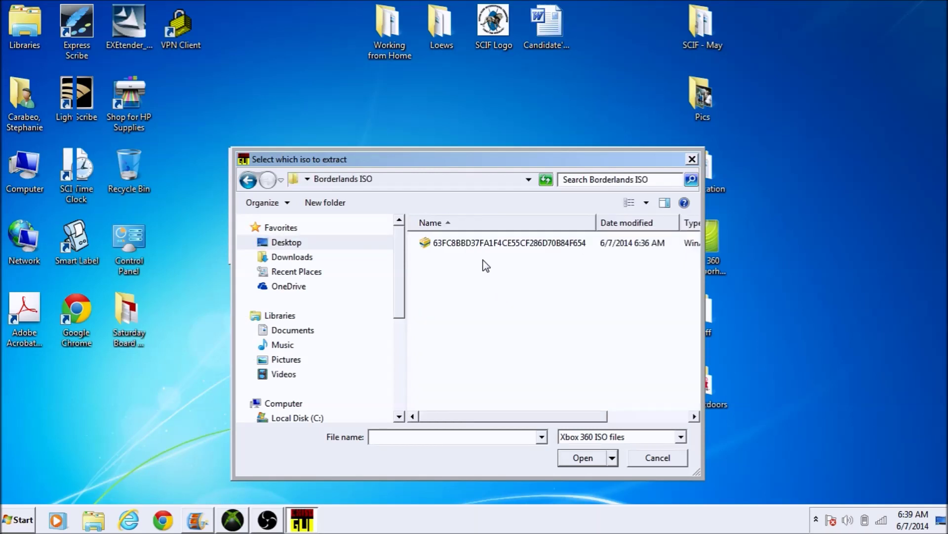
pyautogui.doubleClick(473, 243)
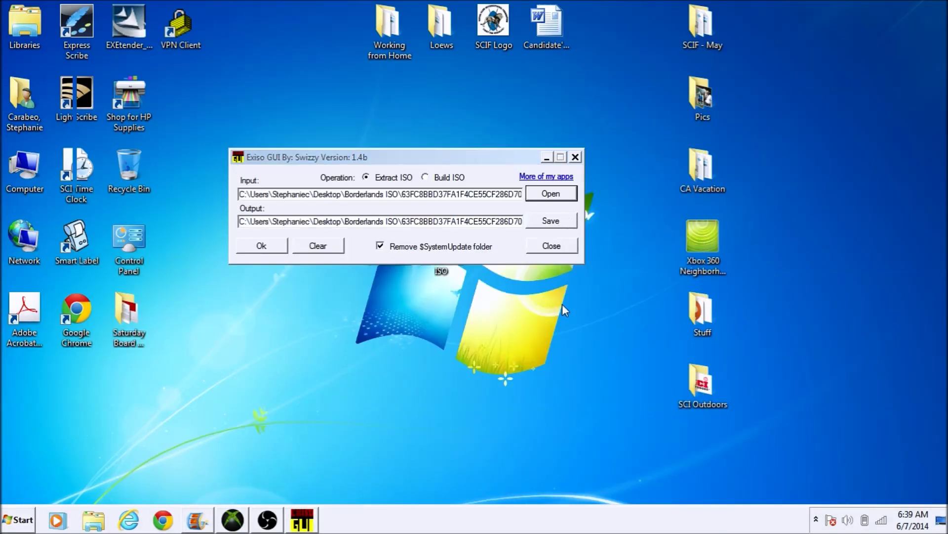
# Minimize Exiso GUI, create a desktop folder named "Borderlands XeX", and place it beside the Borderlands ISO folder.
pyautogui.click(551, 157)
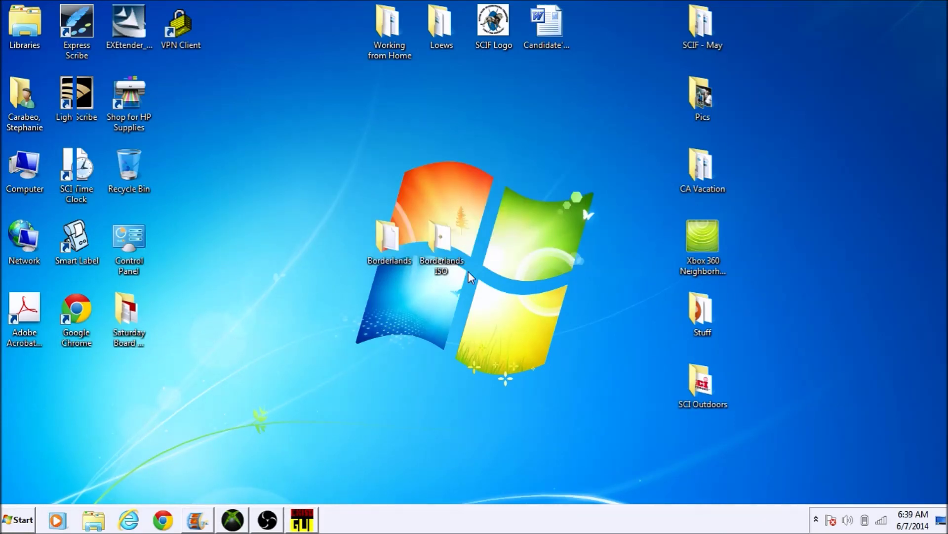
pyautogui.rightClick(469, 271)
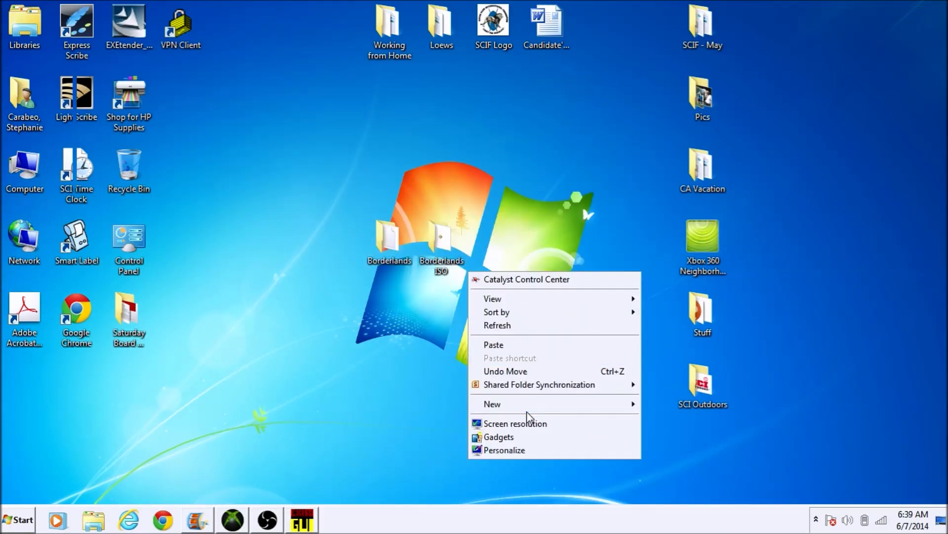
pyautogui.moveTo(546, 411)
pyautogui.click(778, 200)
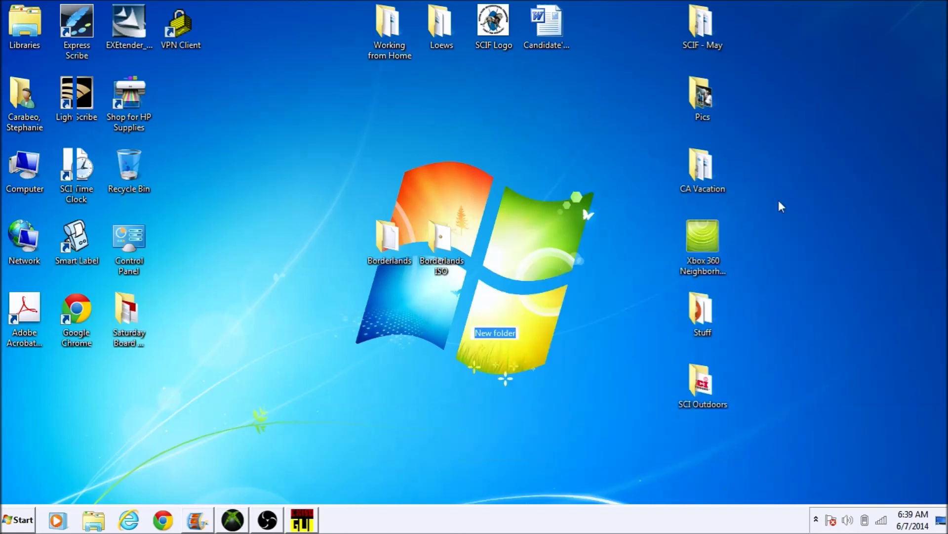
pyautogui.write('Bor')
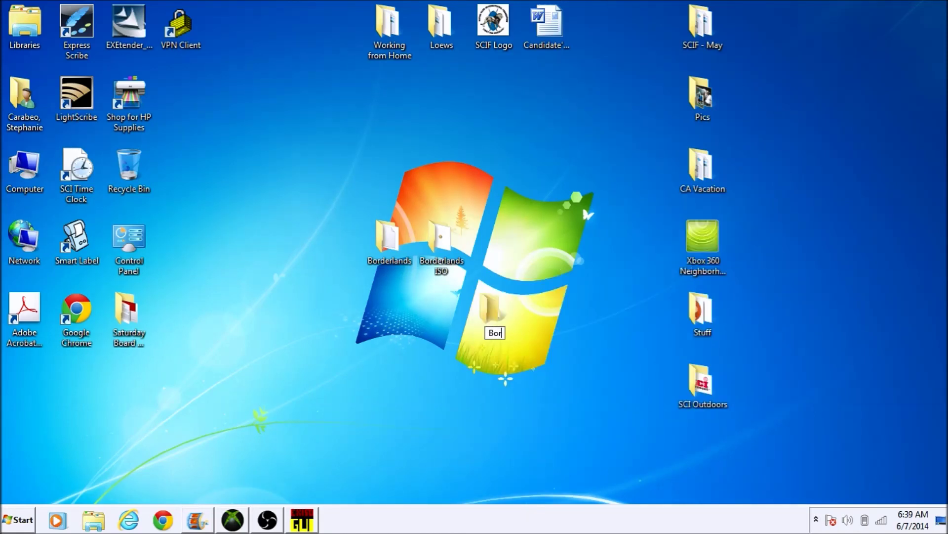
pyautogui.write('derland')
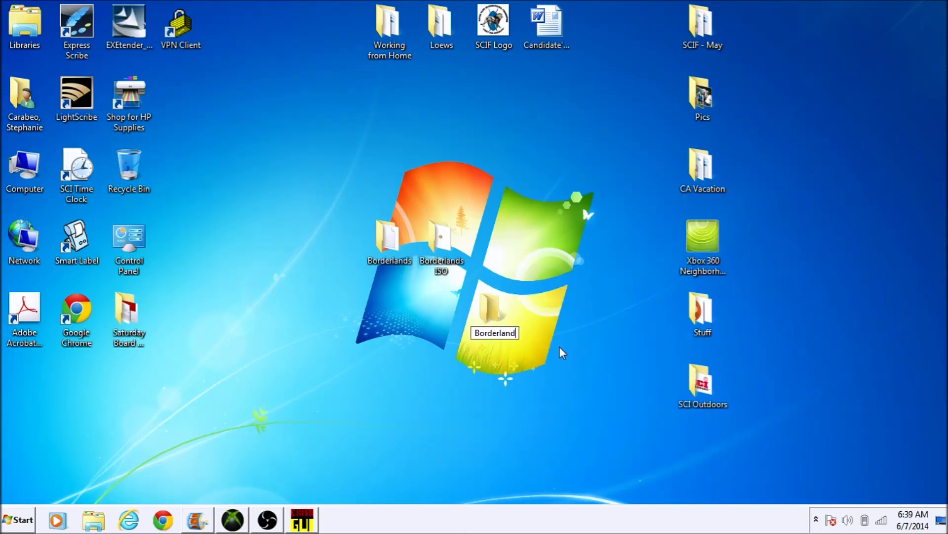
pyautogui.write('s XeX')
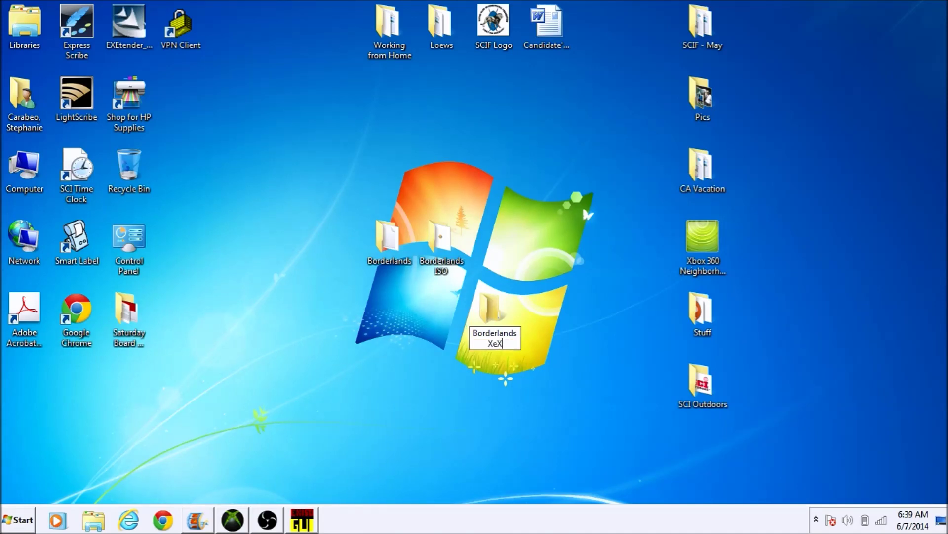
pyautogui.press('Return')
pyautogui.moveTo(504, 316); pyautogui.dragTo(491, 247)
pyautogui.click(359, 460)
pyautogui.click(298, 528)
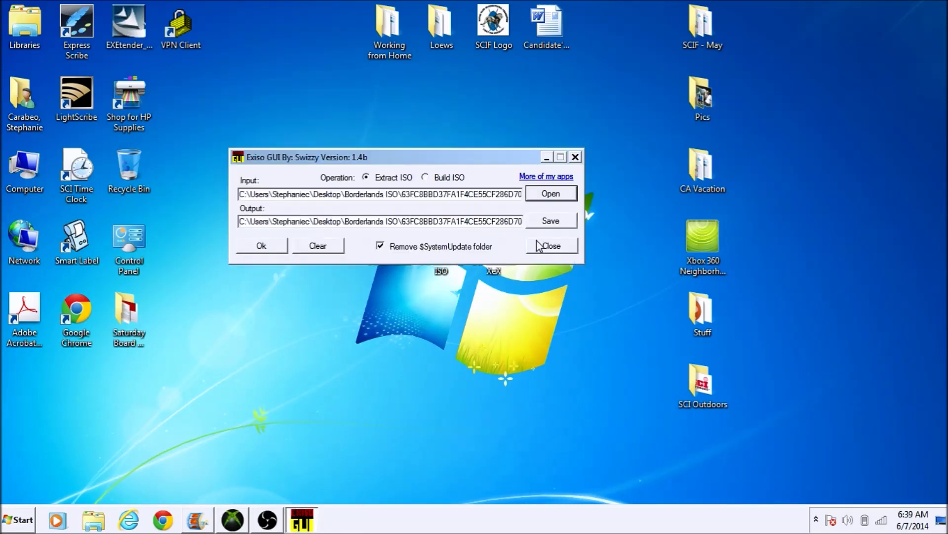
pyautogui.click(550, 223)
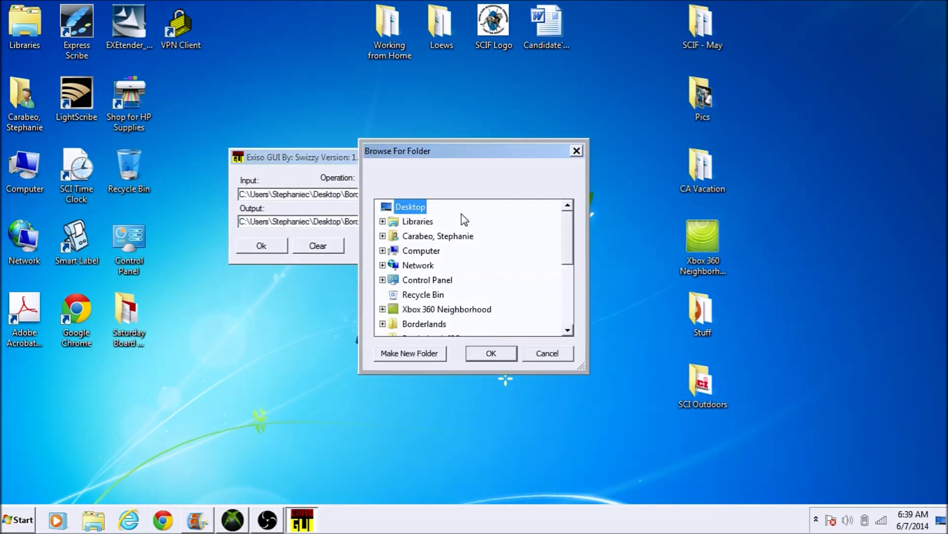
pyautogui.click(576, 151)
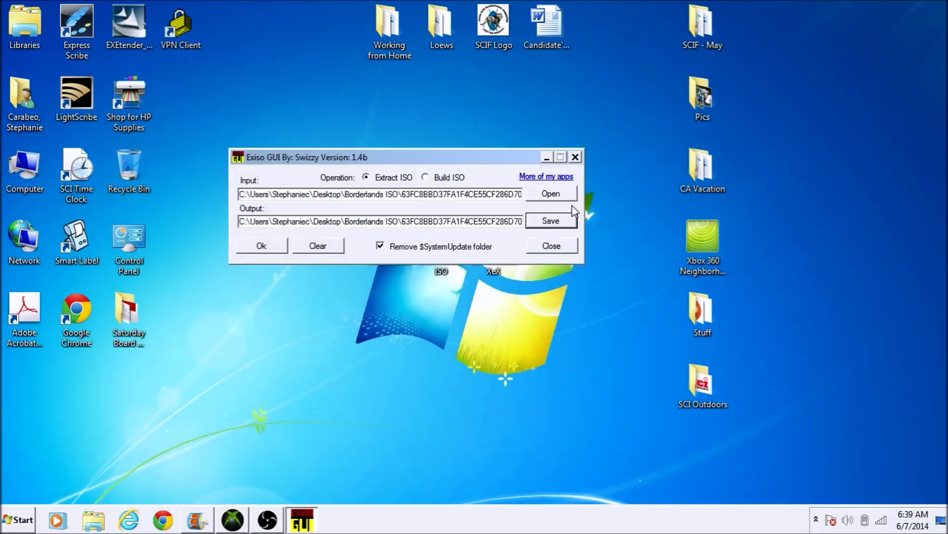
pyautogui.click(544, 157)
# Move the Borderlands XeX folder from the desktop into the Documents library and close the library window.
pyautogui.rightClick(488, 249)
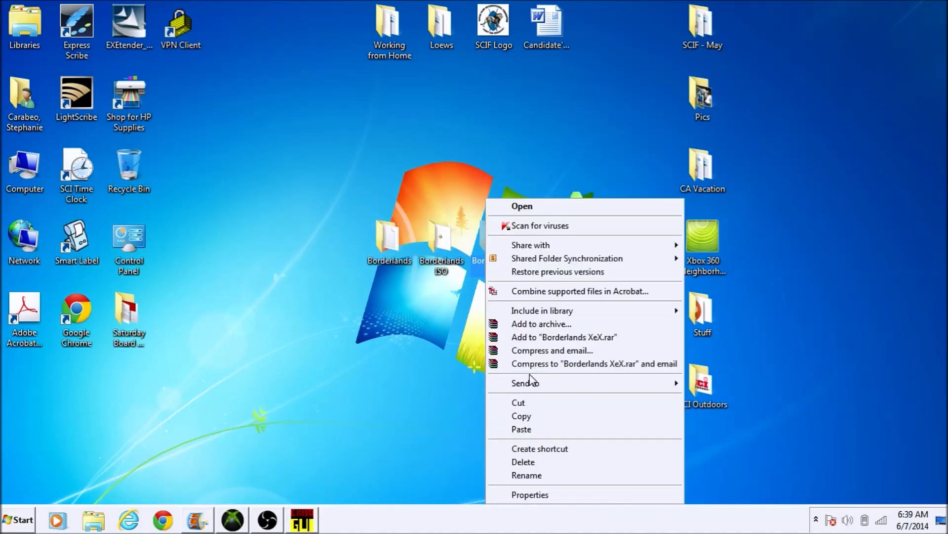
pyautogui.click(531, 401)
pyautogui.click(93, 519)
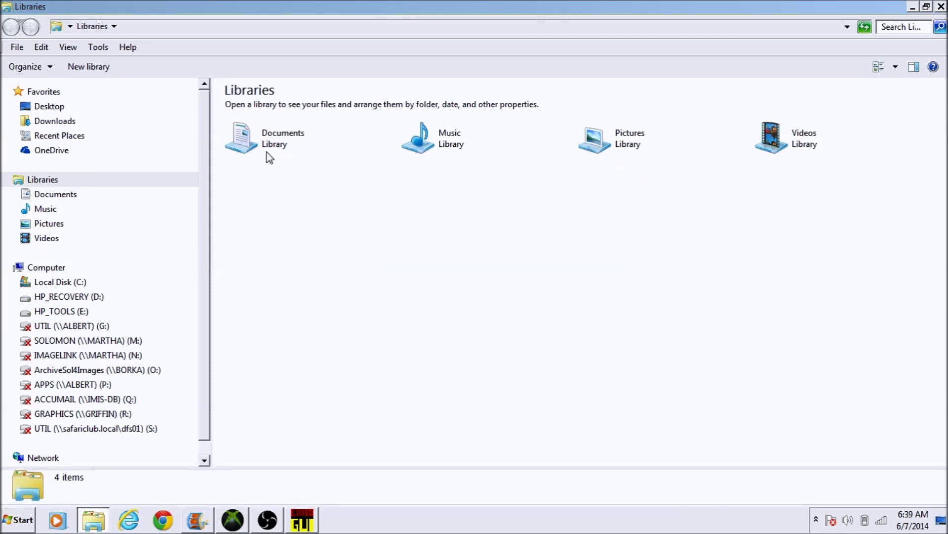
pyautogui.doubleClick(277, 143)
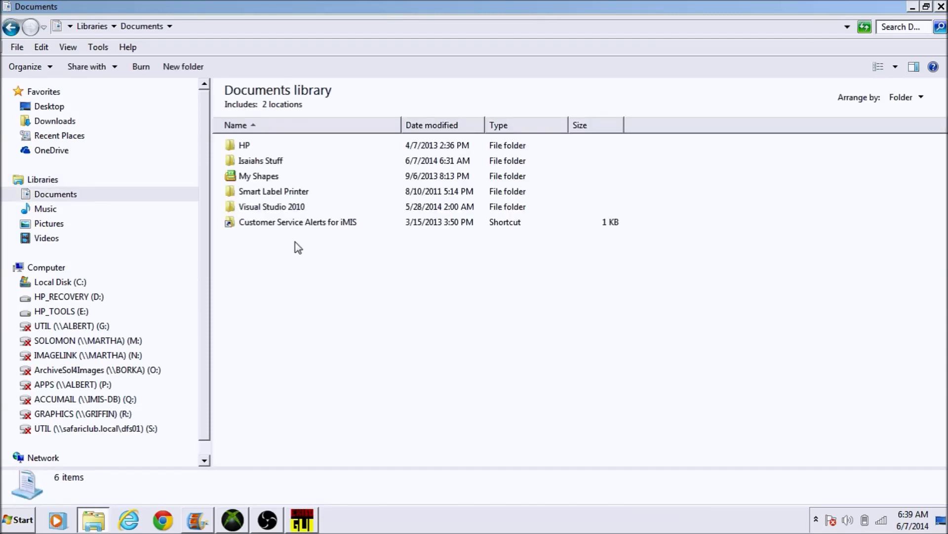
pyautogui.hotkey('ctrl', 'v')
pyautogui.click(927, 7)
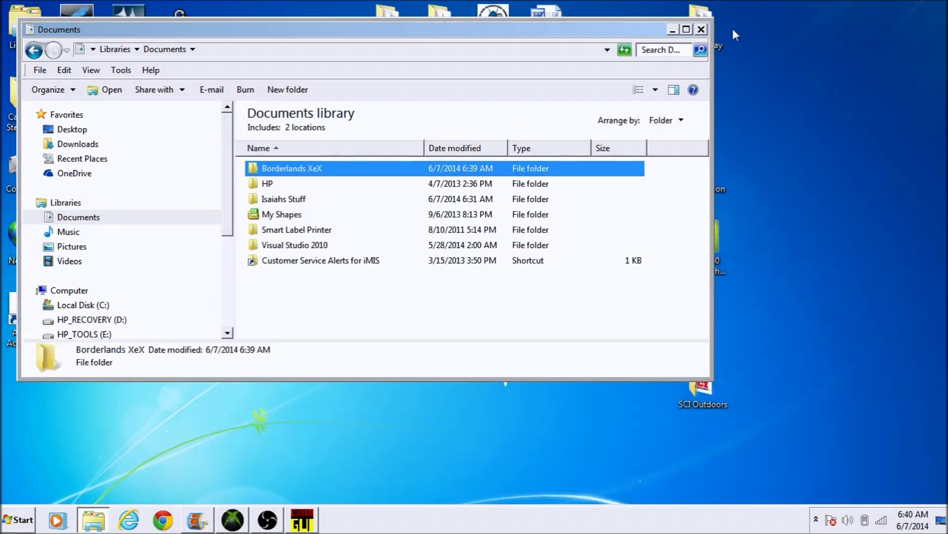
pyautogui.click(686, 30)
pyautogui.hotkey('alt', 'F4')
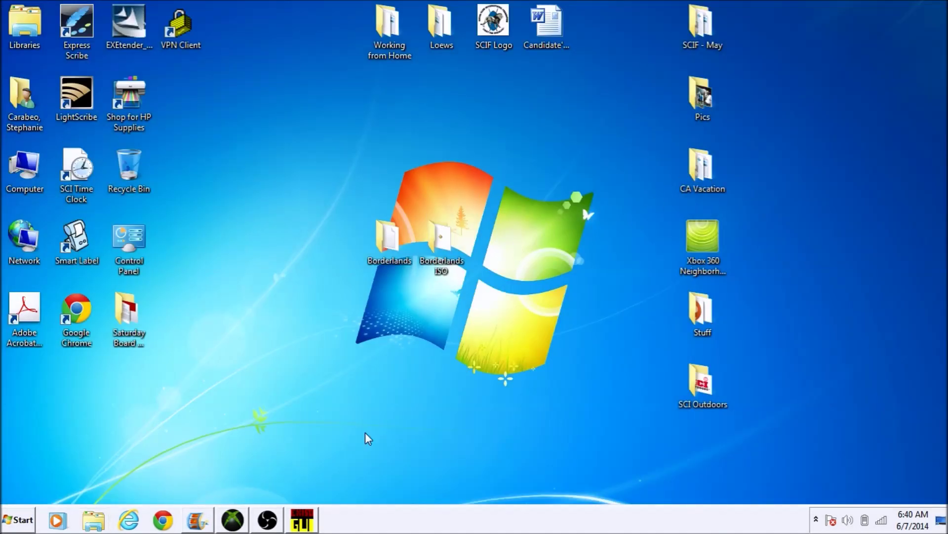
# Set Exiso GUI's output to the Borderlands XeX folder in My Documents.
pyautogui.click(297, 524)
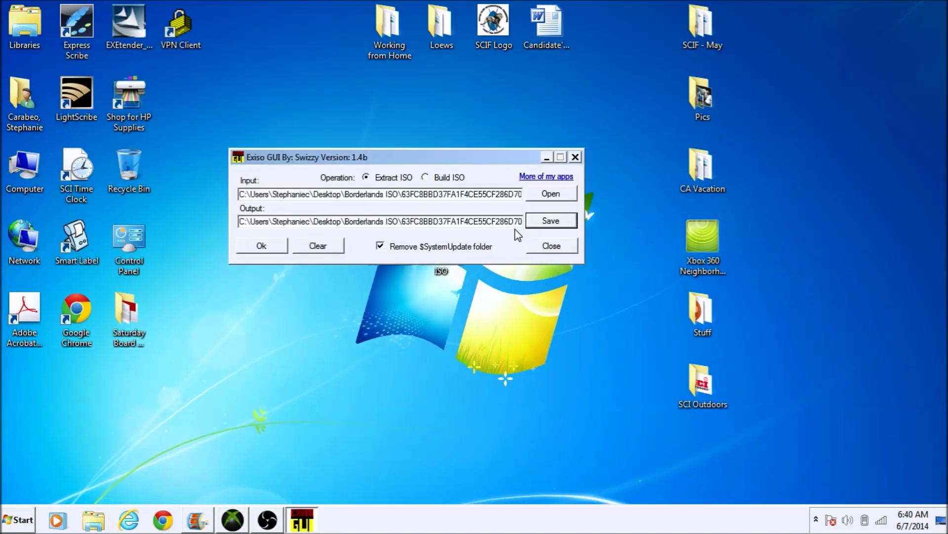
pyautogui.click(550, 218)
pyautogui.doubleClick(418, 222)
pyautogui.doubleClick(430, 235)
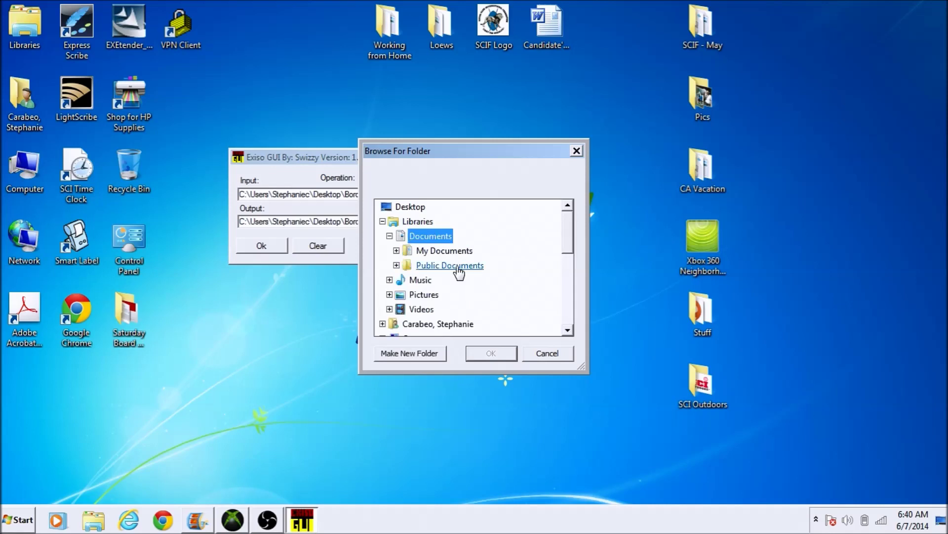
pyautogui.doubleClick(447, 250)
pyautogui.click(467, 266)
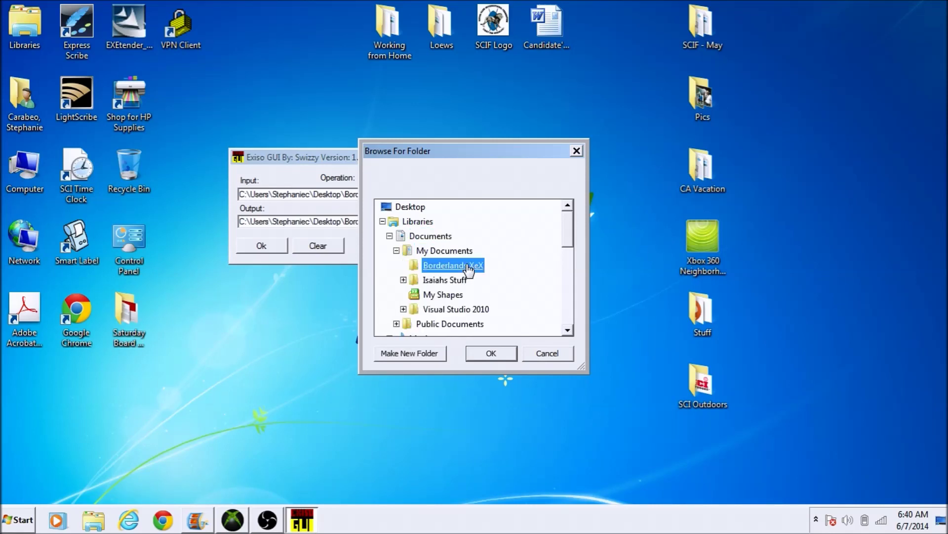
pyautogui.click(494, 354)
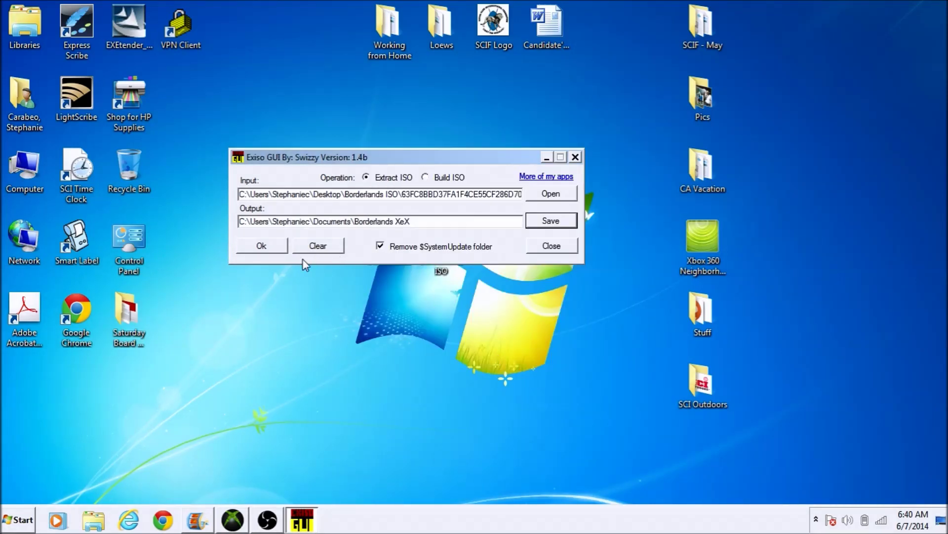
# Disable removal of the $SystemUpdate folder, start extracting the ISO, and maximize the extraction console window.
pyautogui.click(380, 247)
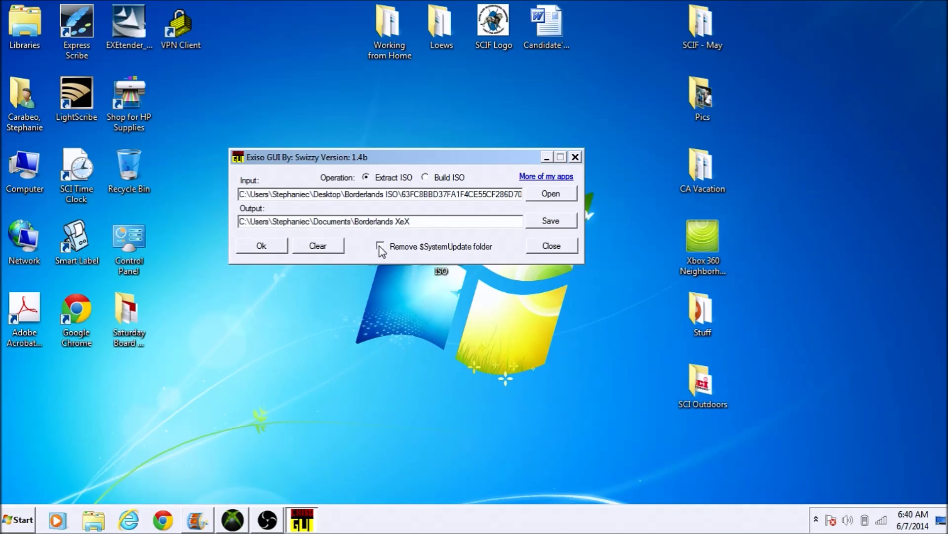
pyautogui.click(261, 246)
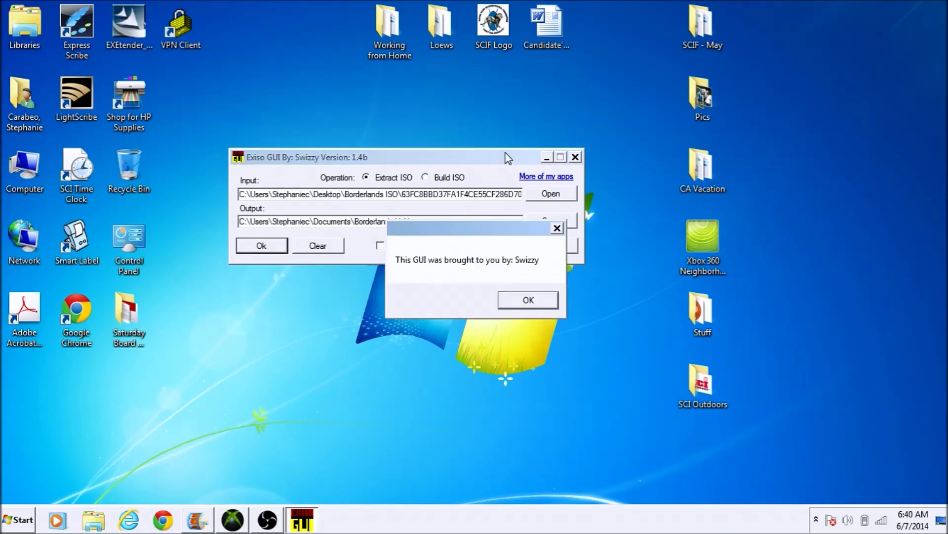
pyautogui.click(529, 297)
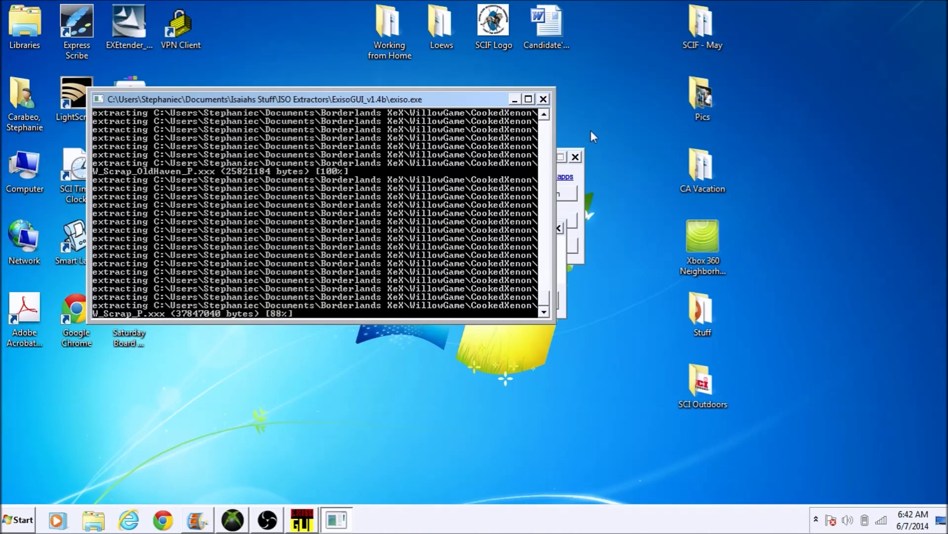
pyautogui.click(527, 100)
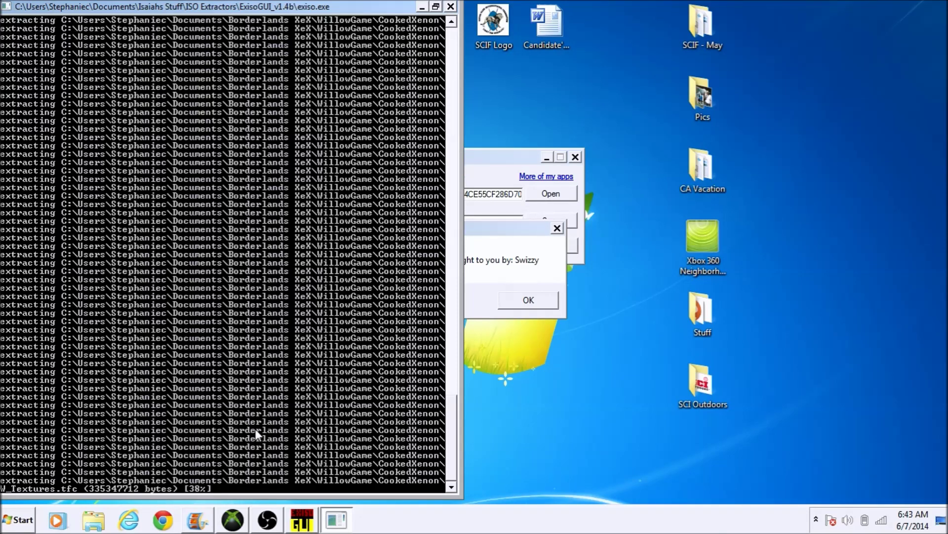
# Dismiss the Exiso GUI credits message and minimize the Exiso GUI window while the extraction runs.
pyautogui.click(536, 305)
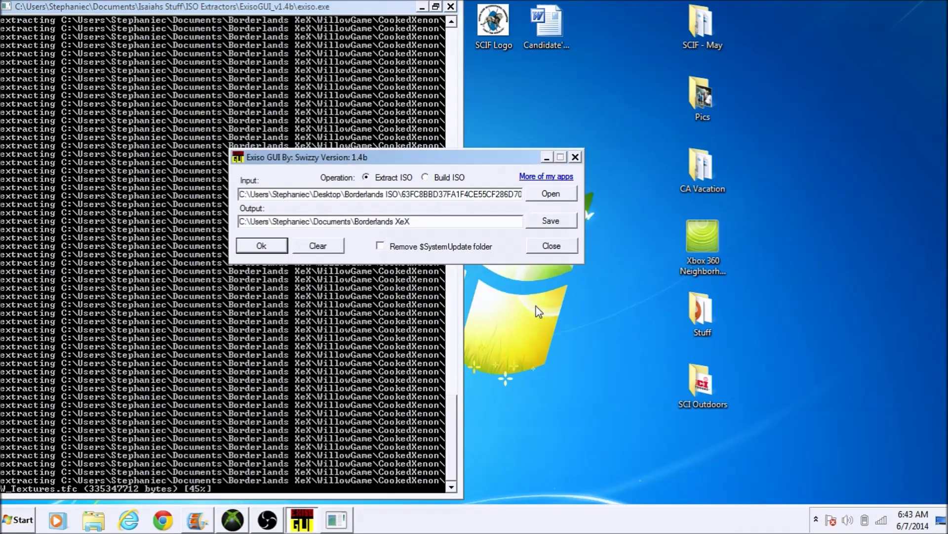
pyautogui.click(548, 158)
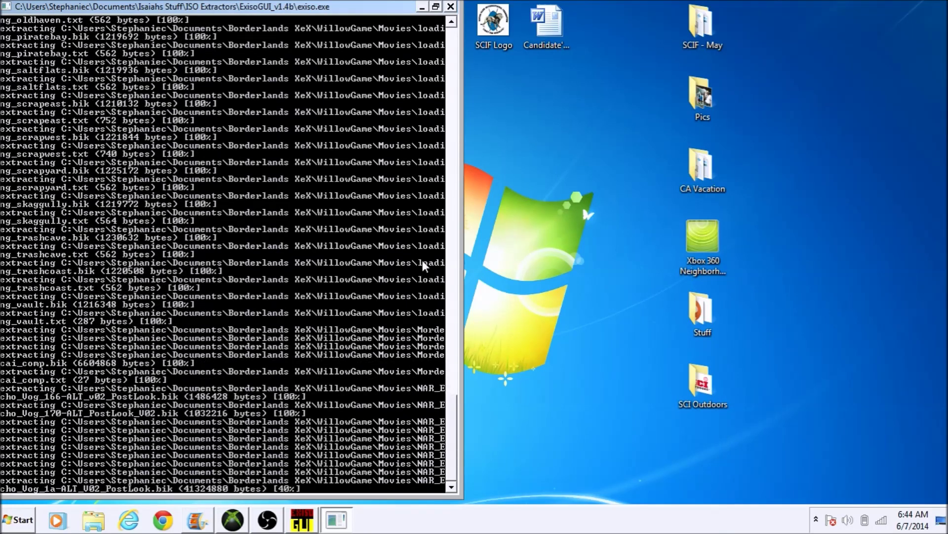
pyautogui.click(266, 520)
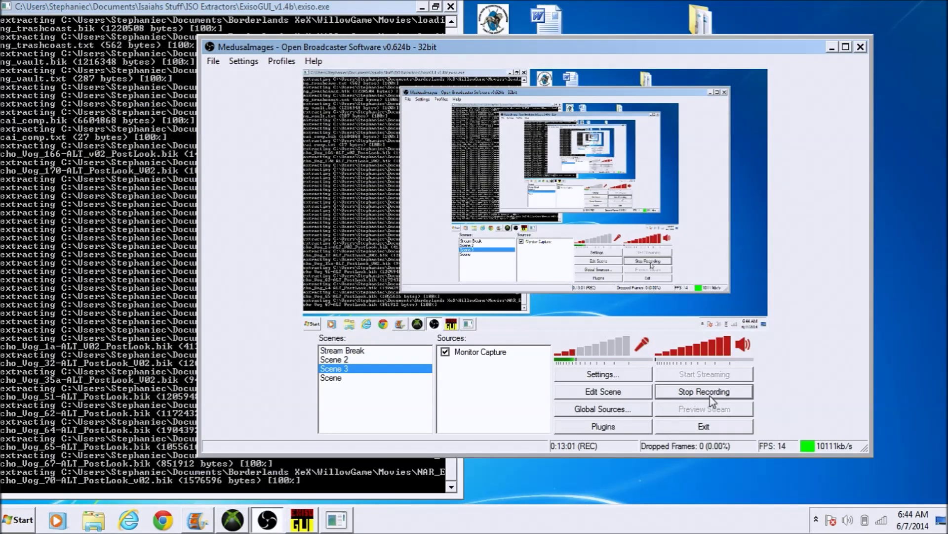
pyautogui.click(704, 391)
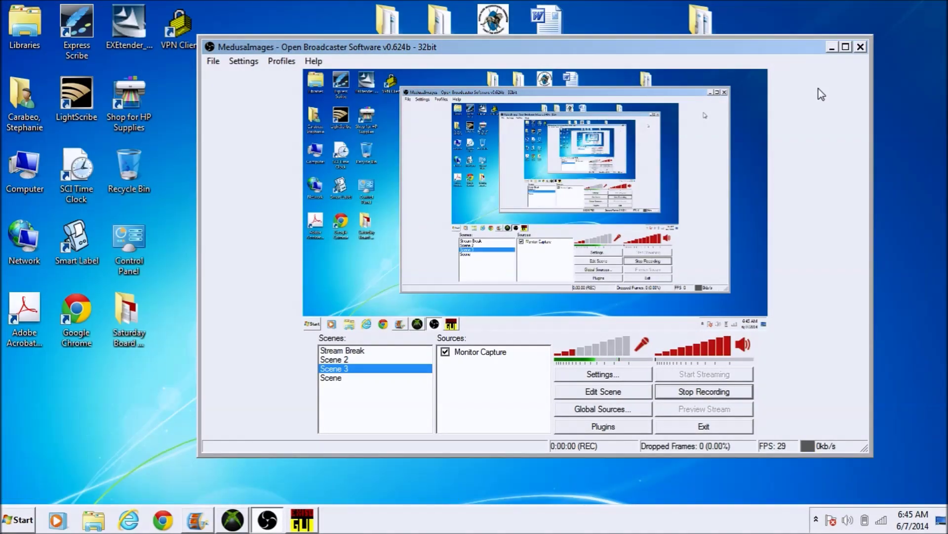
pyautogui.click(833, 47)
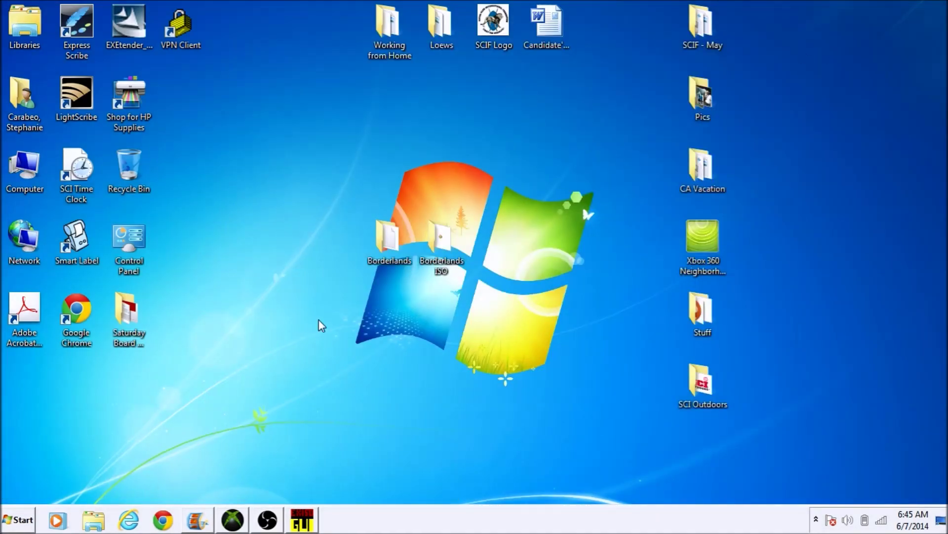
pyautogui.click(458, 245)
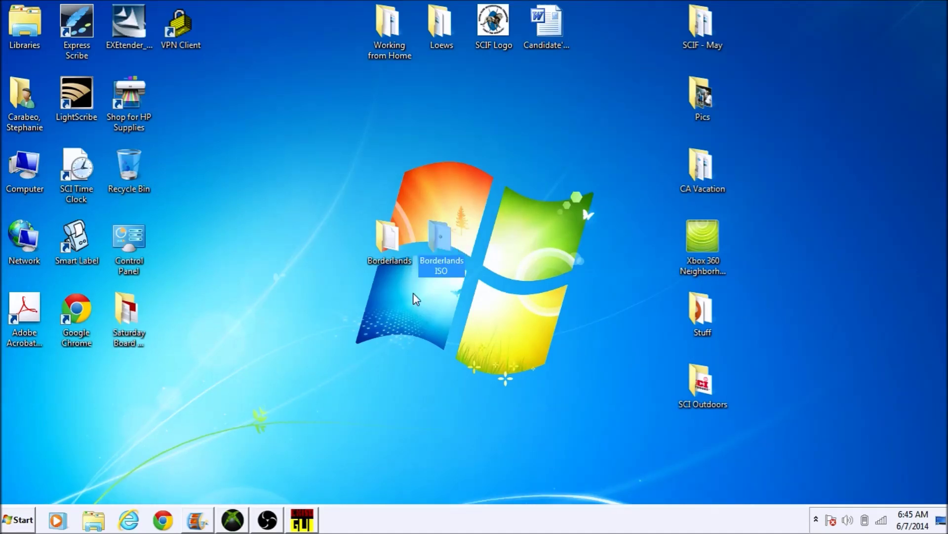
pyautogui.click(310, 395)
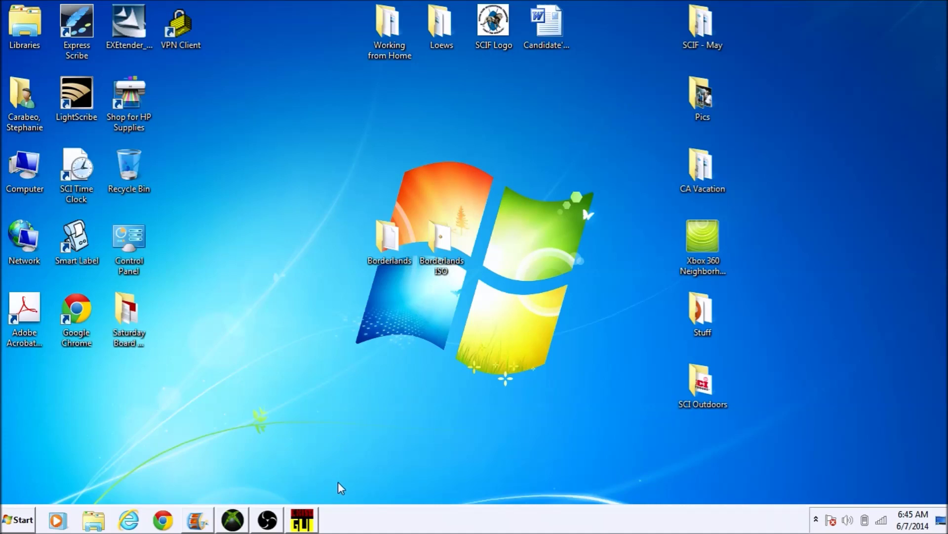
pyautogui.click(298, 520)
pyautogui.click(302, 523)
pyautogui.moveTo(292, 80); pyautogui.dragTo(166, 339)
pyautogui.moveTo(298, 1); pyautogui.dragTo(330, 227)
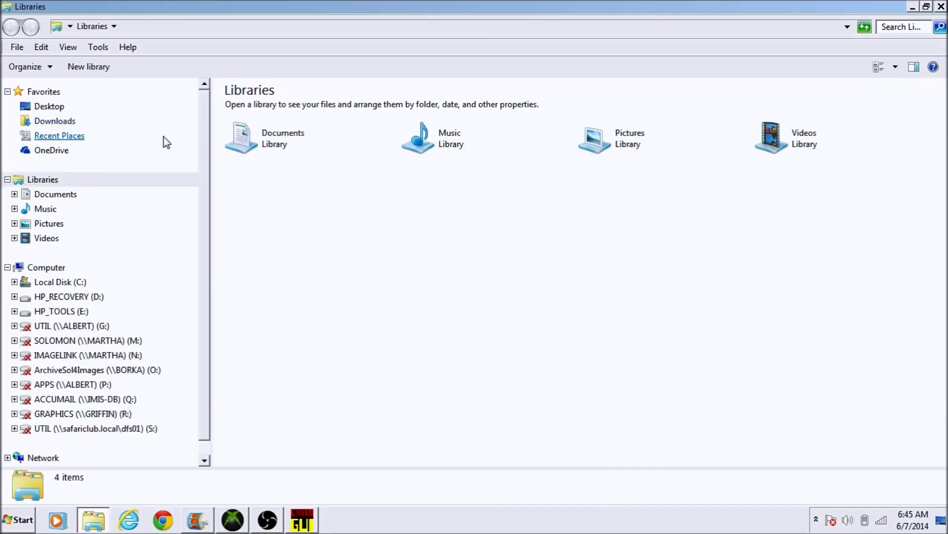
# Open the Borderlands XeX folder in the Documents library and examine the extracted game files.
pyautogui.click(148, 194)
pyautogui.doubleClick(276, 146)
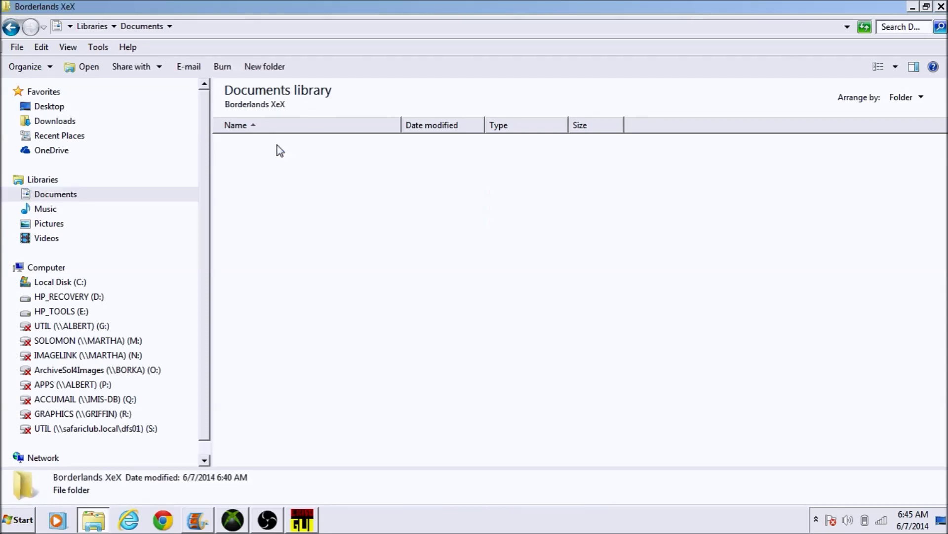
pyautogui.moveTo(275, 223); pyautogui.dragTo(415, 129)
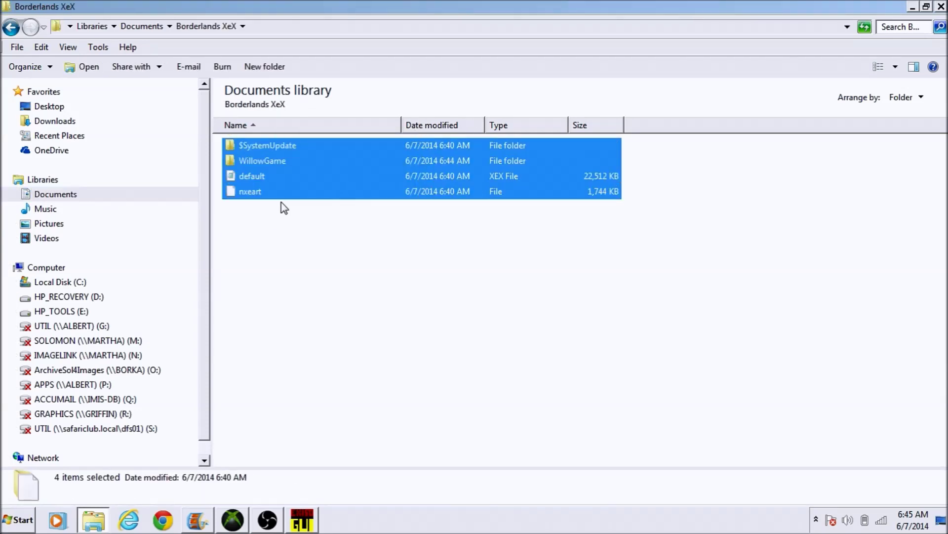
# Move the Borderlands XeX folder from the Documents library to the desktop, beside the Borderlands ISO folder.
pyautogui.click(174, 199)
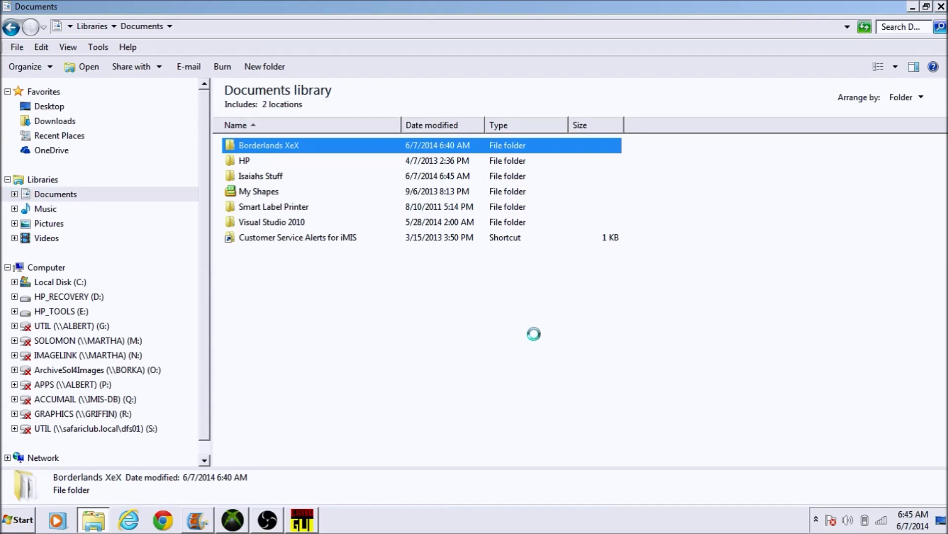
pyautogui.hotkey('shift', 'F10')
pyautogui.click(397, 347)
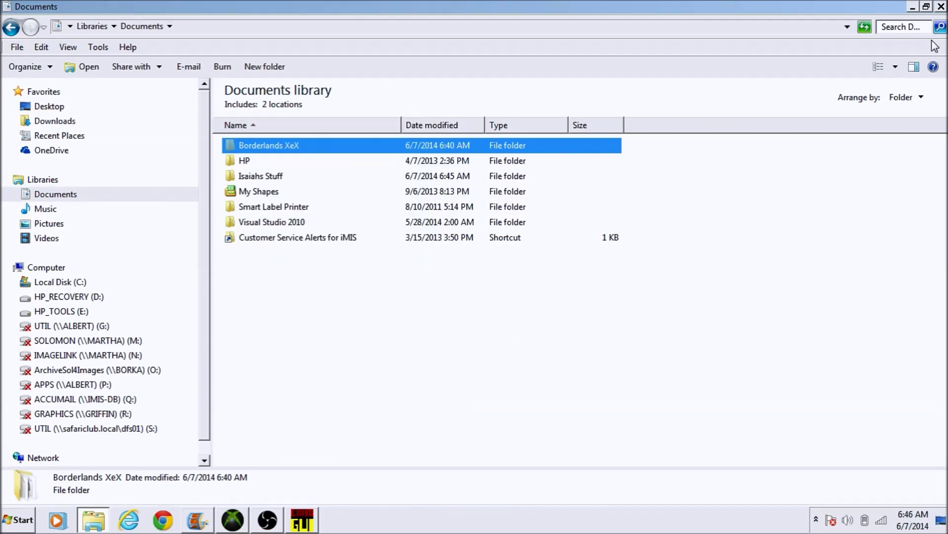
pyautogui.click(942, 6)
pyautogui.rightClick(555, 248)
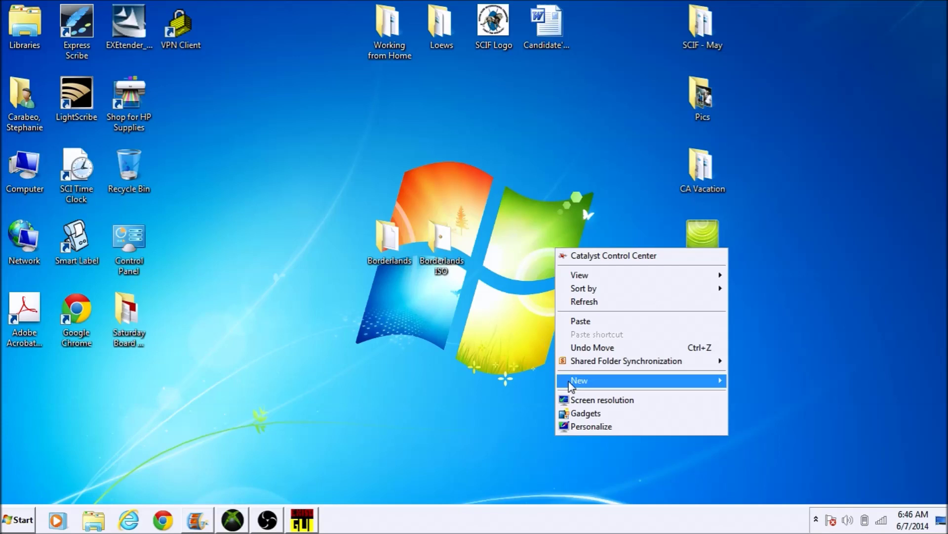
pyautogui.click(581, 321)
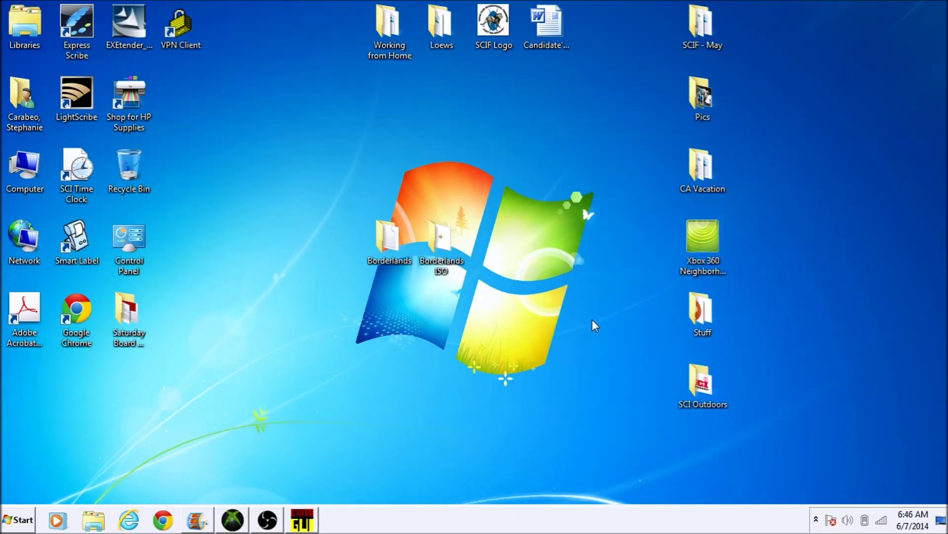
pyautogui.moveTo(485, 236); pyautogui.dragTo(505, 213)
pyautogui.click(531, 263)
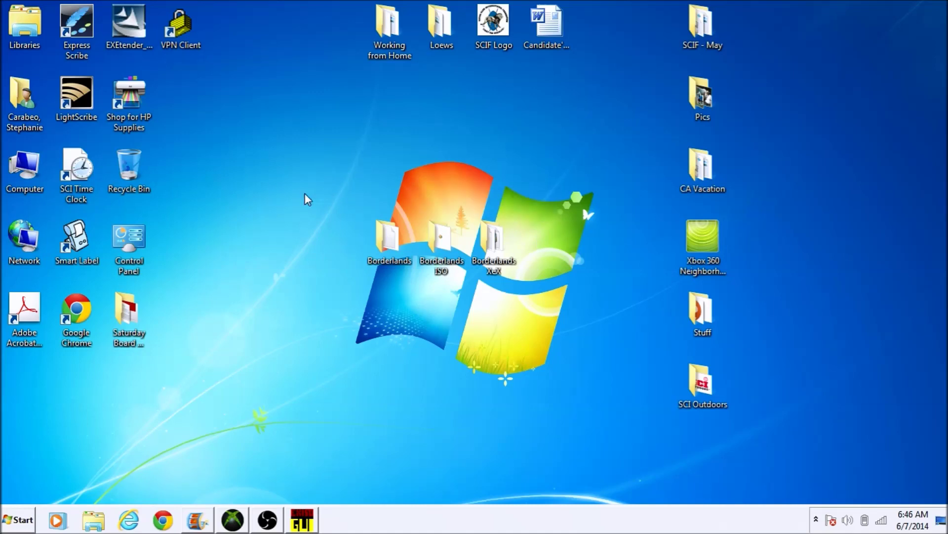
pyautogui.moveTo(305, 195); pyautogui.dragTo(545, 278)
pyautogui.click(553, 255)
pyautogui.moveTo(290, 195); pyautogui.dragTo(524, 280)
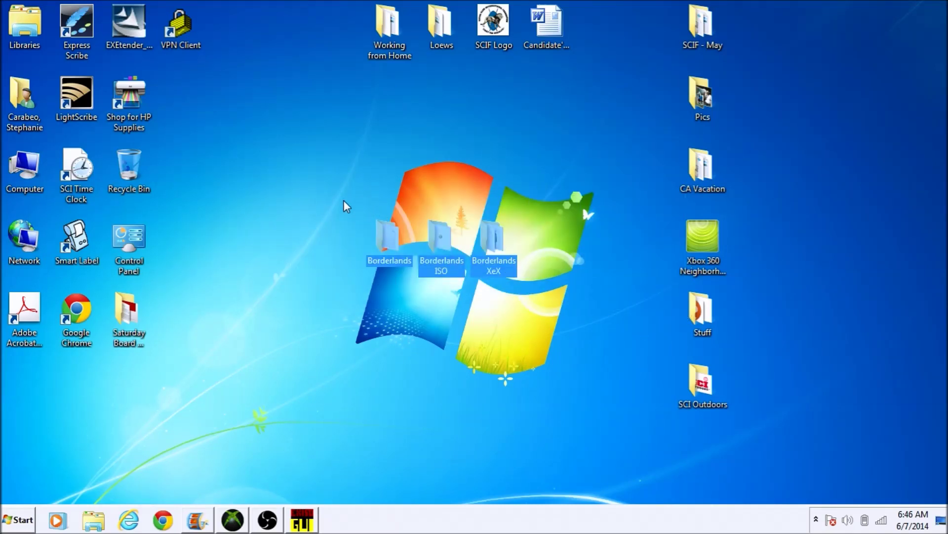
pyautogui.click(324, 200)
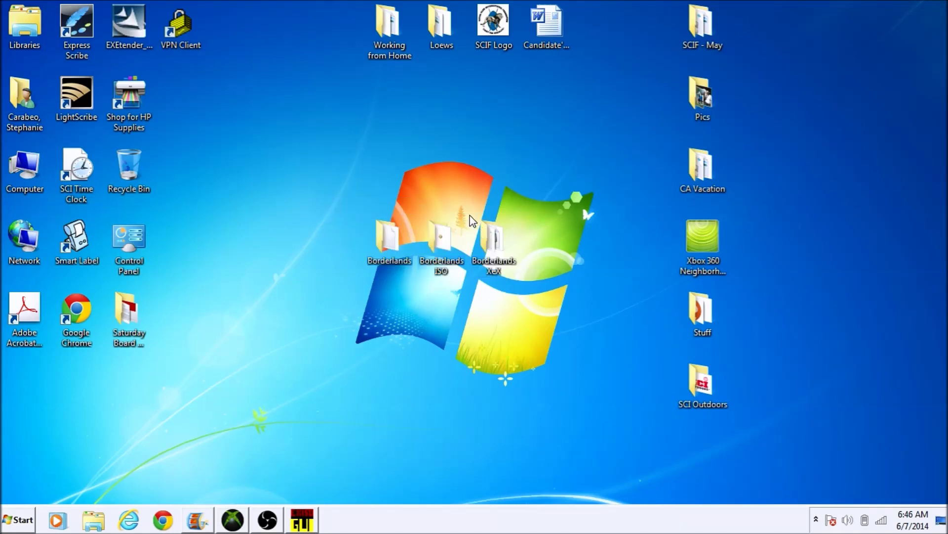
pyautogui.moveTo(302, 194); pyautogui.dragTo(579, 302)
pyautogui.click(609, 309)
# Open the Borderlands XeX folder on the desktop, examine its contents, and close the window.
pyautogui.doubleClick(496, 243)
pyautogui.moveTo(285, 186); pyautogui.dragTo(334, 102)
pyautogui.hotkey('alt', 'F4')
pyautogui.moveTo(325, 155); pyautogui.dragTo(597, 271)
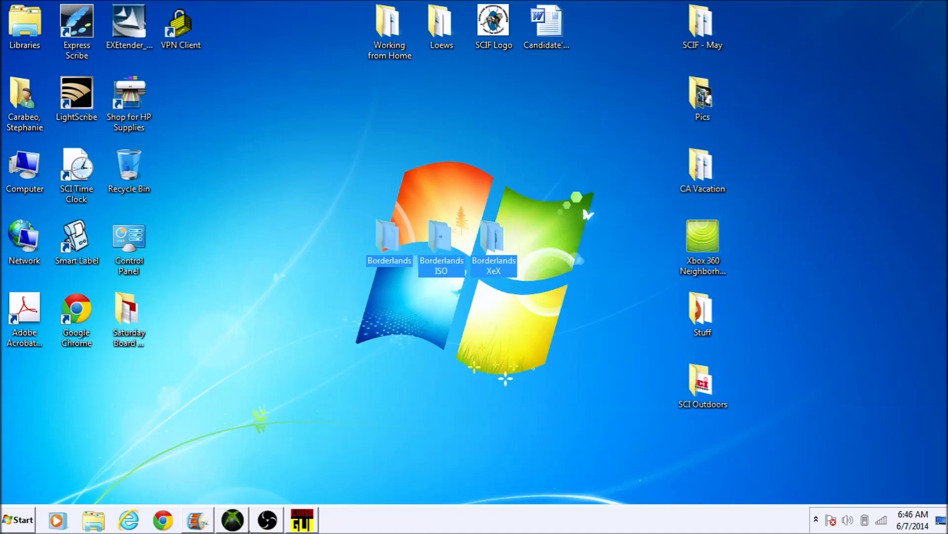
pyautogui.click(316, 417)
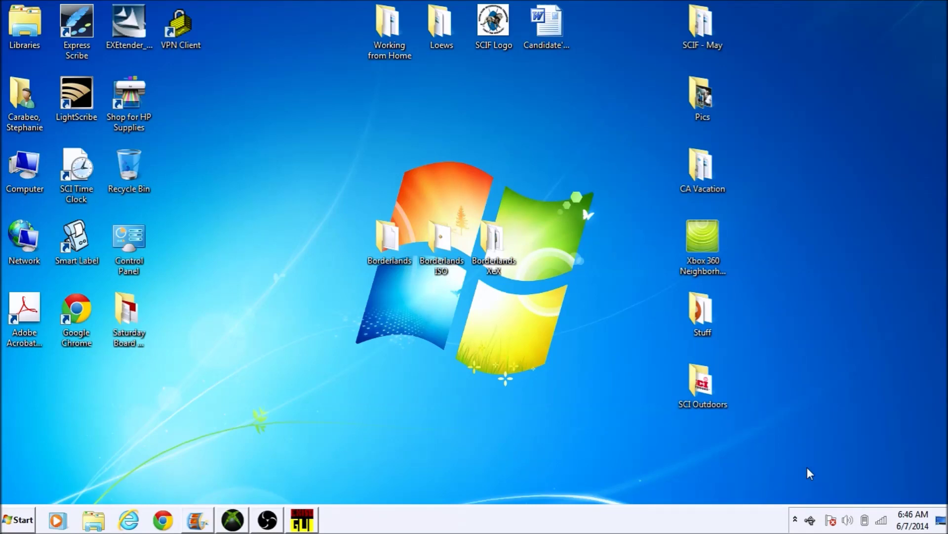
pyautogui.moveTo(307, 136); pyautogui.dragTo(512, 232)
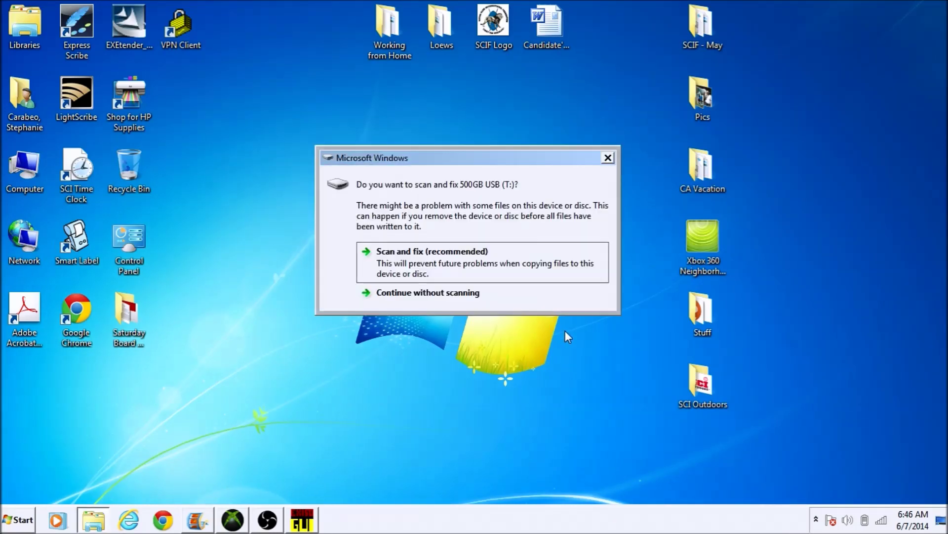
# Dismiss the scan-and-fix prompt for the 500GB USB (T:) drive and open the drive to view its files.
pyautogui.click(607, 157)
pyautogui.moveTo(514, 217); pyautogui.dragTo(313, 329)
pyautogui.click(312, 329)
pyautogui.moveTo(326, 144); pyautogui.dragTo(556, 348)
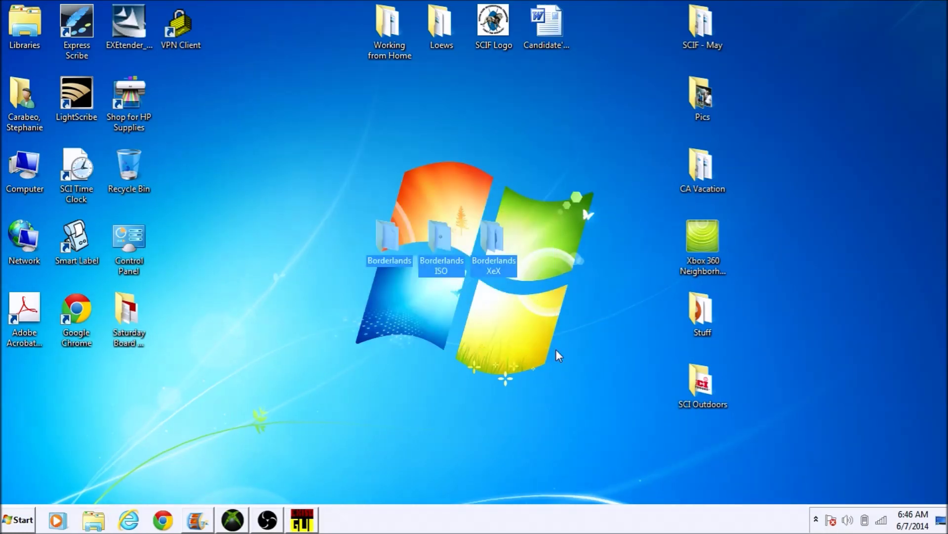
pyautogui.click(94, 520)
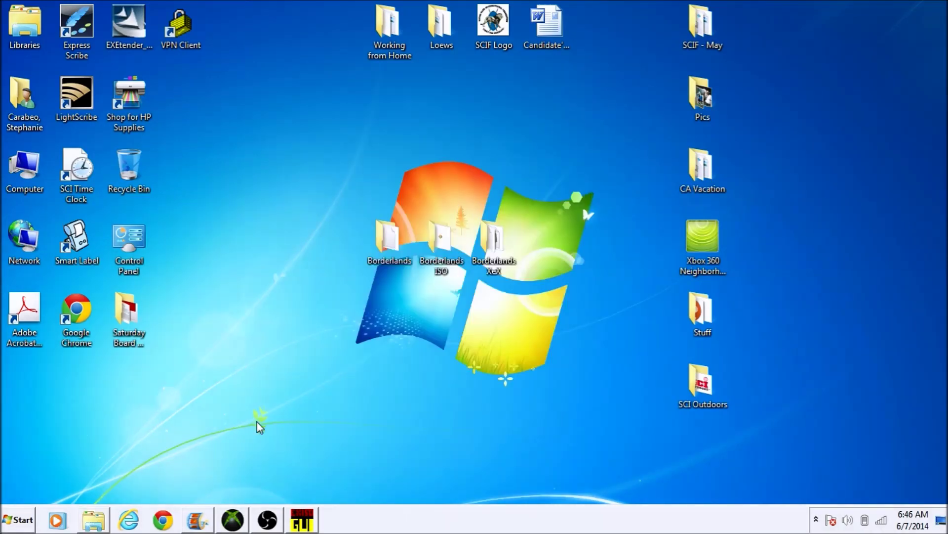
pyautogui.click(94, 519)
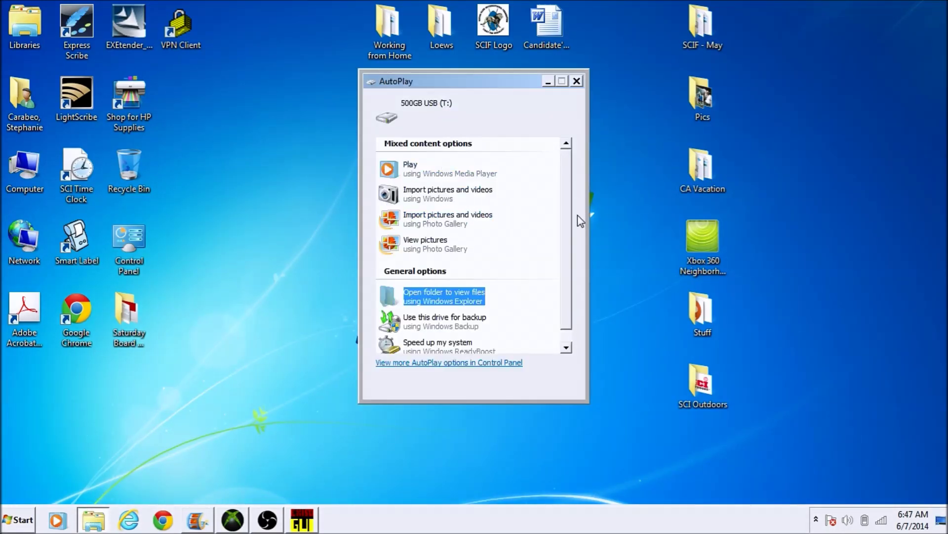
pyautogui.click(479, 297)
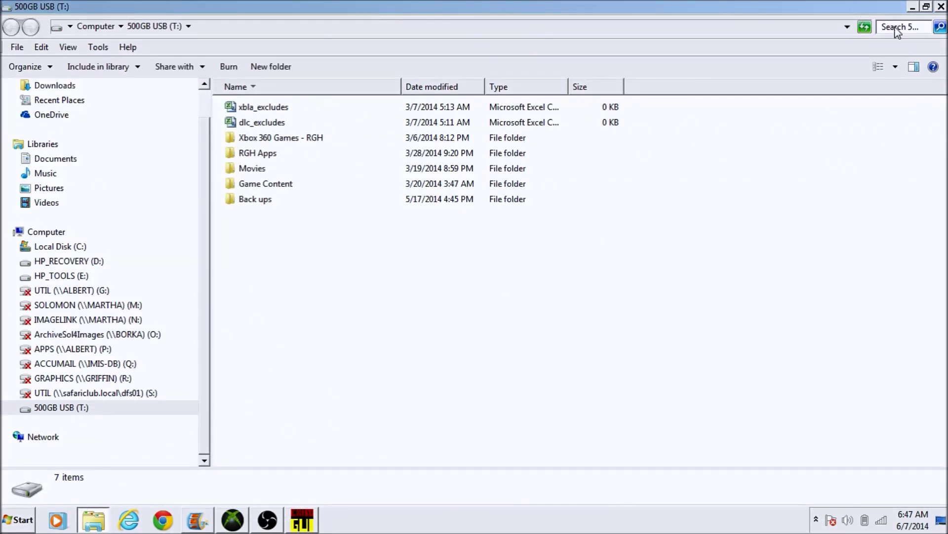
pyautogui.moveTo(353, 269); pyautogui.dragTo(284, 104)
pyautogui.click(406, 298)
# Try to transfer the desktop's Borderlands XeX folder to the 500GB USB (T:) drive, and minimize the drive window.
pyautogui.click(913, 6)
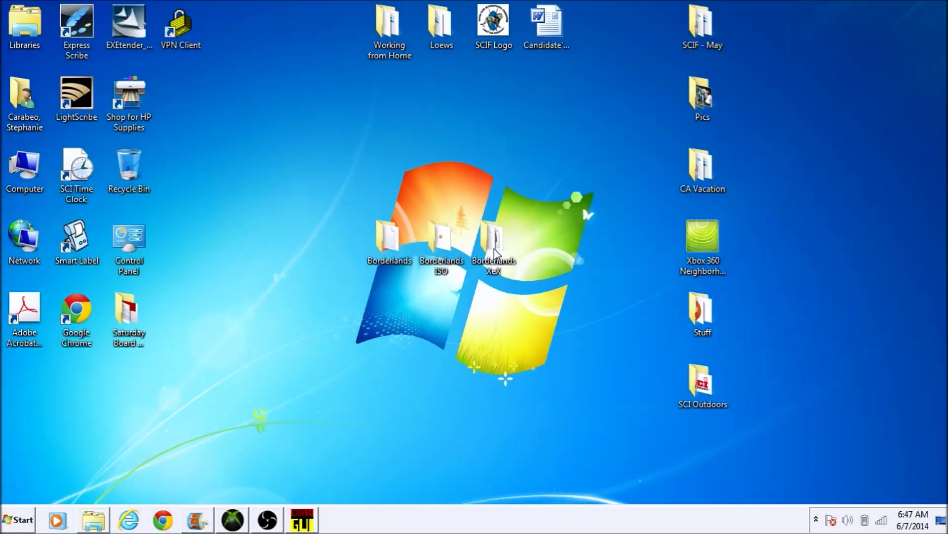
pyautogui.click(95, 524)
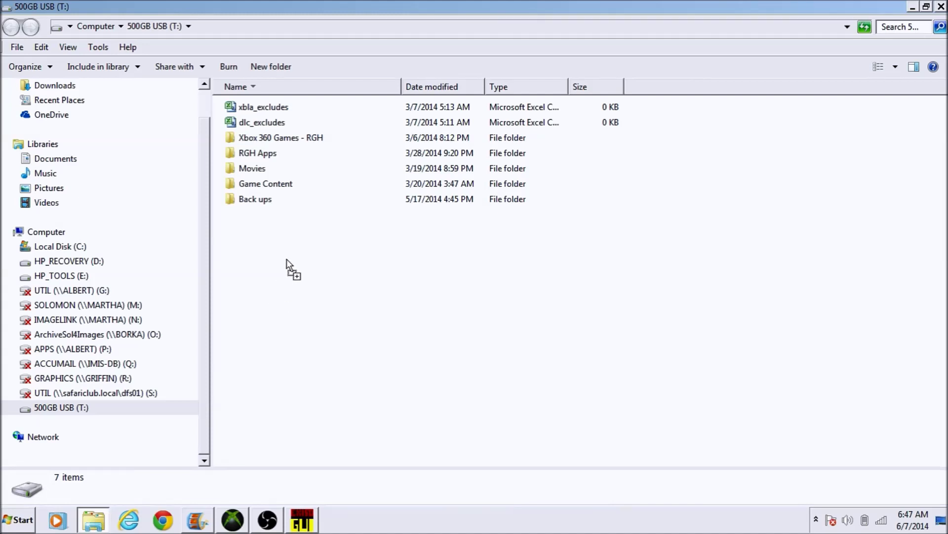
pyautogui.moveTo(287, 260); pyautogui.dragTo(773, 49)
pyautogui.click(906, 7)
pyautogui.click(909, 7)
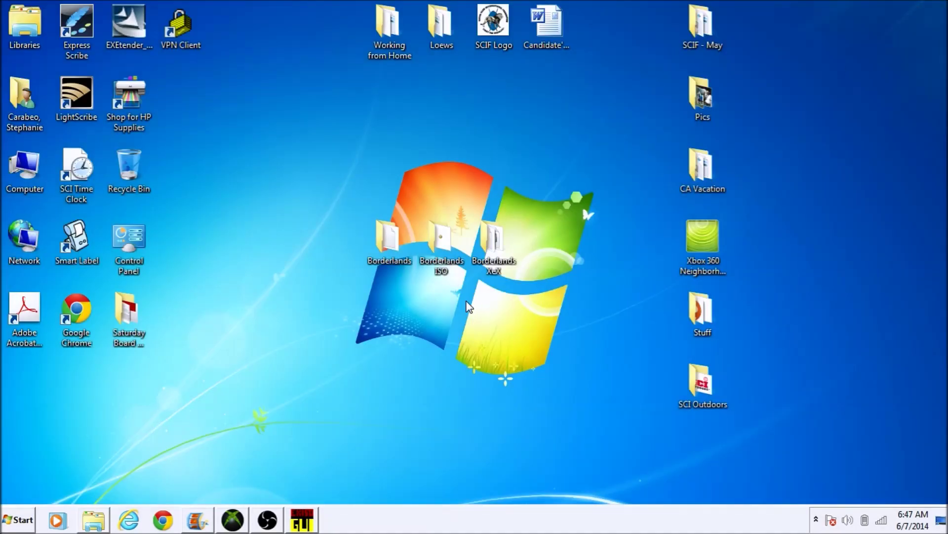
pyautogui.moveTo(309, 146); pyautogui.dragTo(542, 277)
pyautogui.click(589, 339)
pyautogui.moveTo(318, 155); pyautogui.dragTo(586, 331)
pyautogui.click(524, 239)
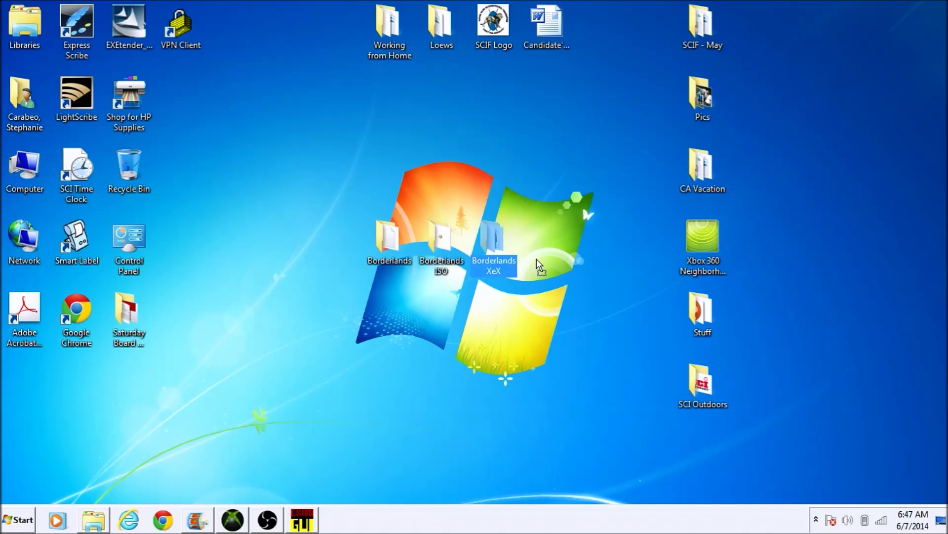
pyautogui.moveTo(533, 259); pyautogui.dragTo(540, 263)
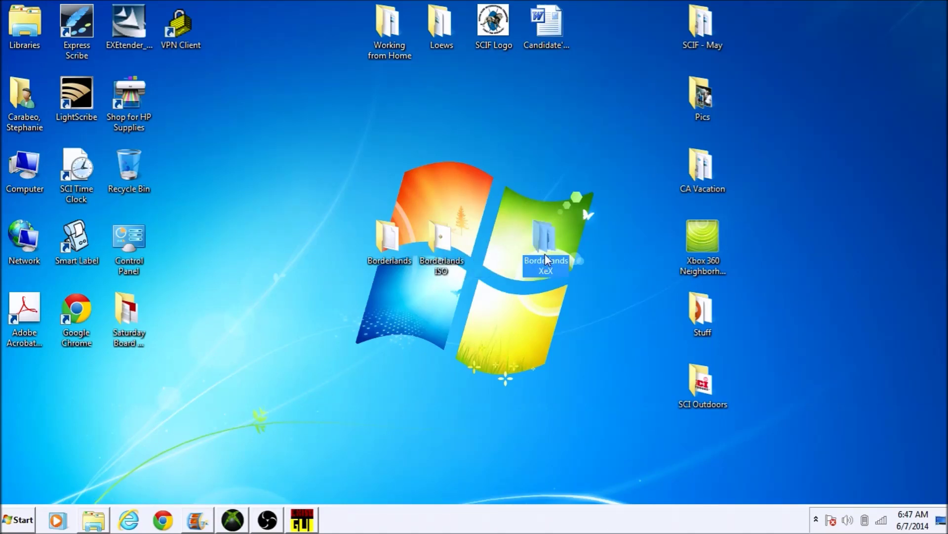
pyautogui.moveTo(544, 253); pyautogui.dragTo(484, 252)
pyautogui.click(576, 213)
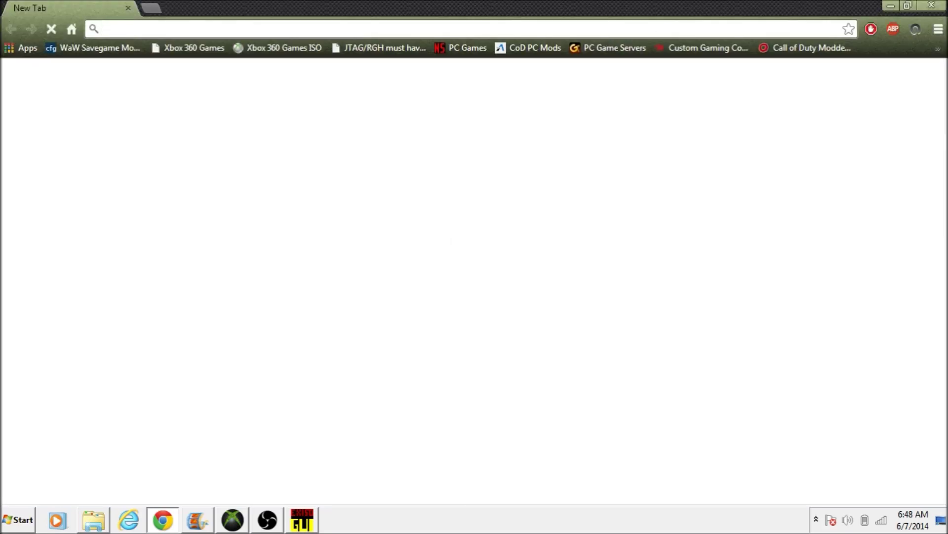
pyautogui.click(931, 6)
pyautogui.moveTo(330, 159); pyautogui.dragTo(619, 360)
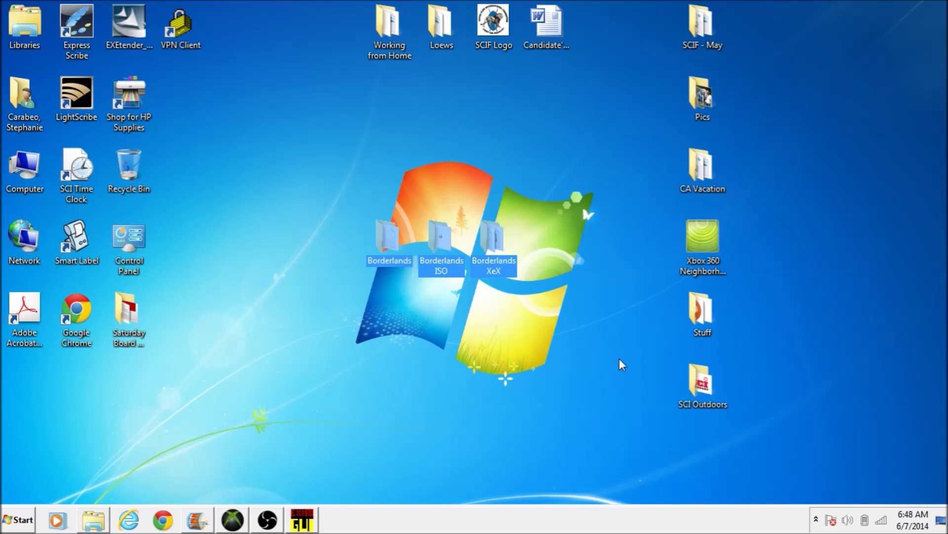
pyautogui.click(330, 150)
pyautogui.moveTo(303, 103); pyautogui.dragTo(494, 264)
pyautogui.click(528, 351)
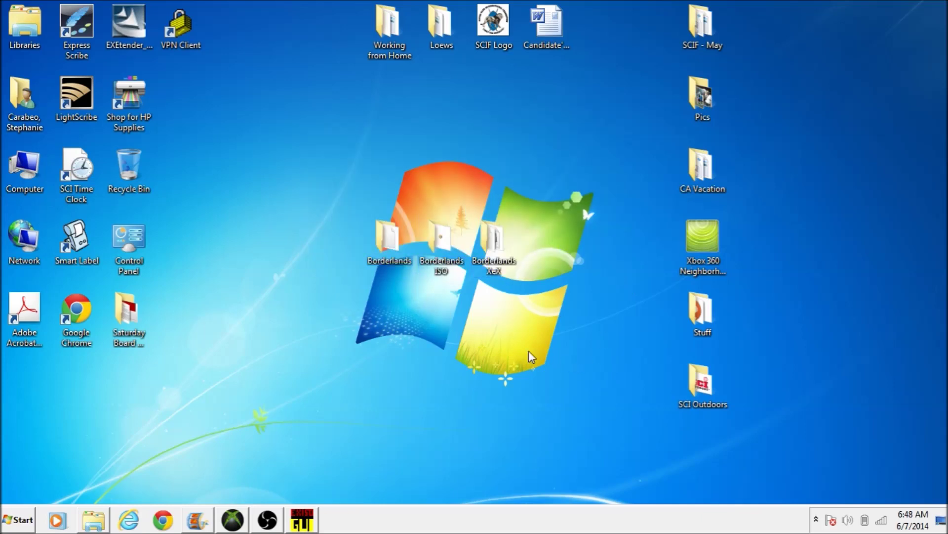
pyautogui.click(268, 520)
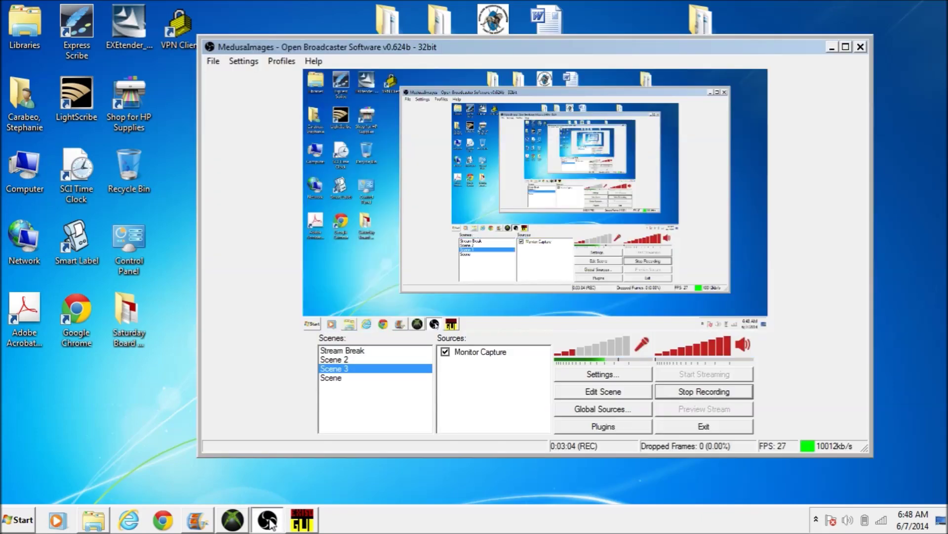
pyautogui.click(833, 48)
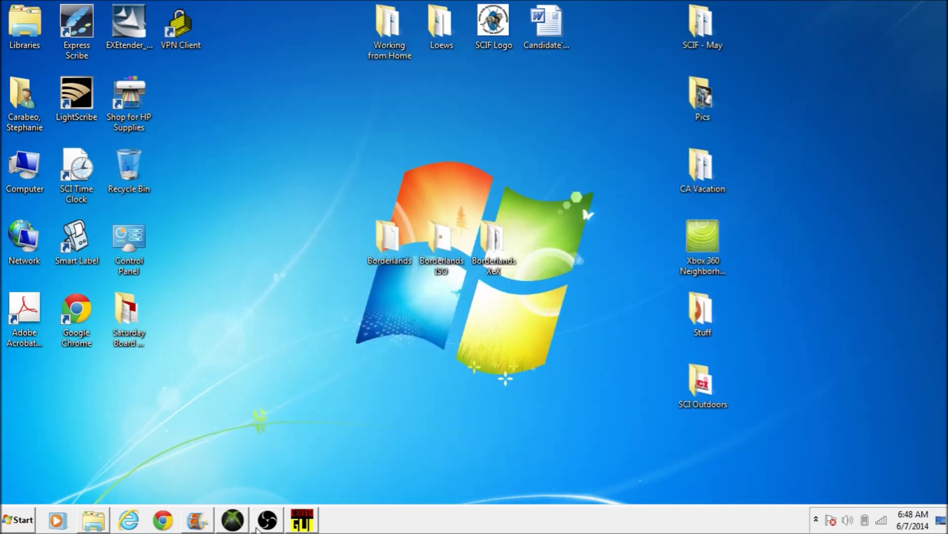
pyautogui.click(275, 520)
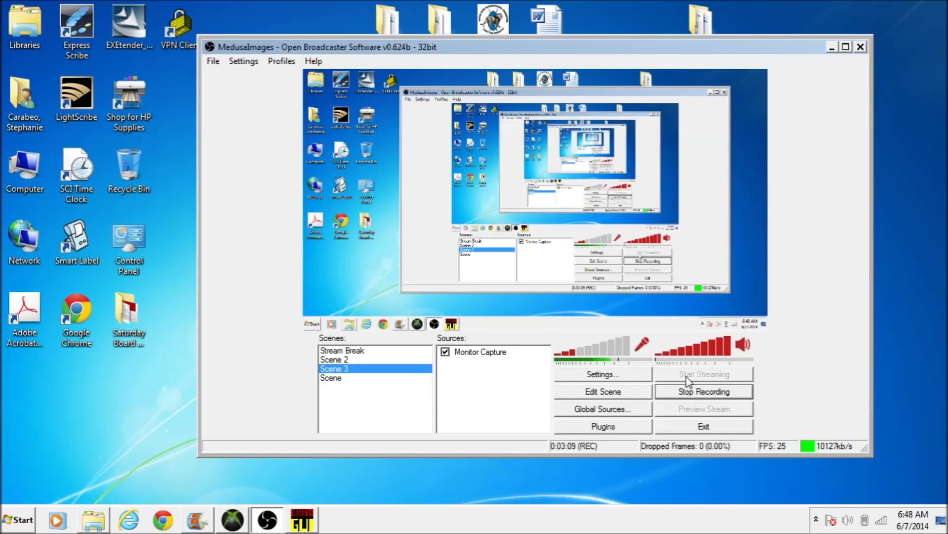